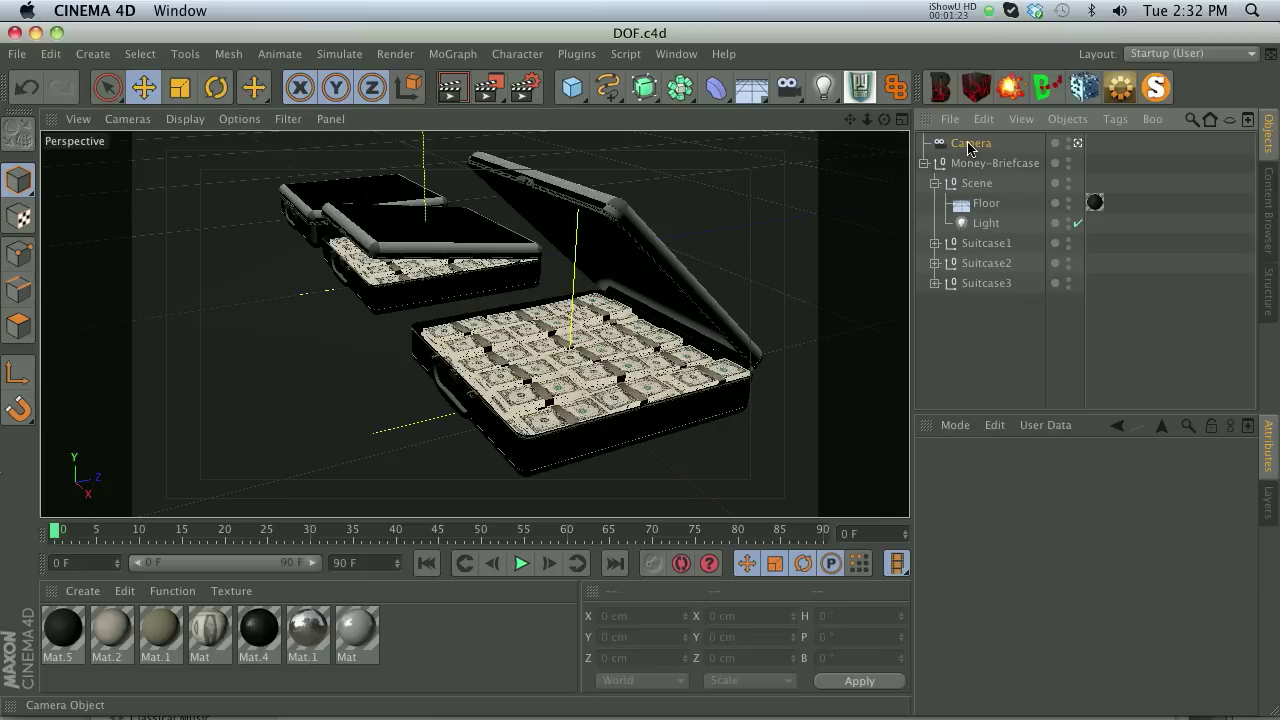
Step: Select the camera, then delete the existing Depth pass and turn Multi-Pass off in Render Settings
{"action": "left_click", "coordinate": [968, 145]}
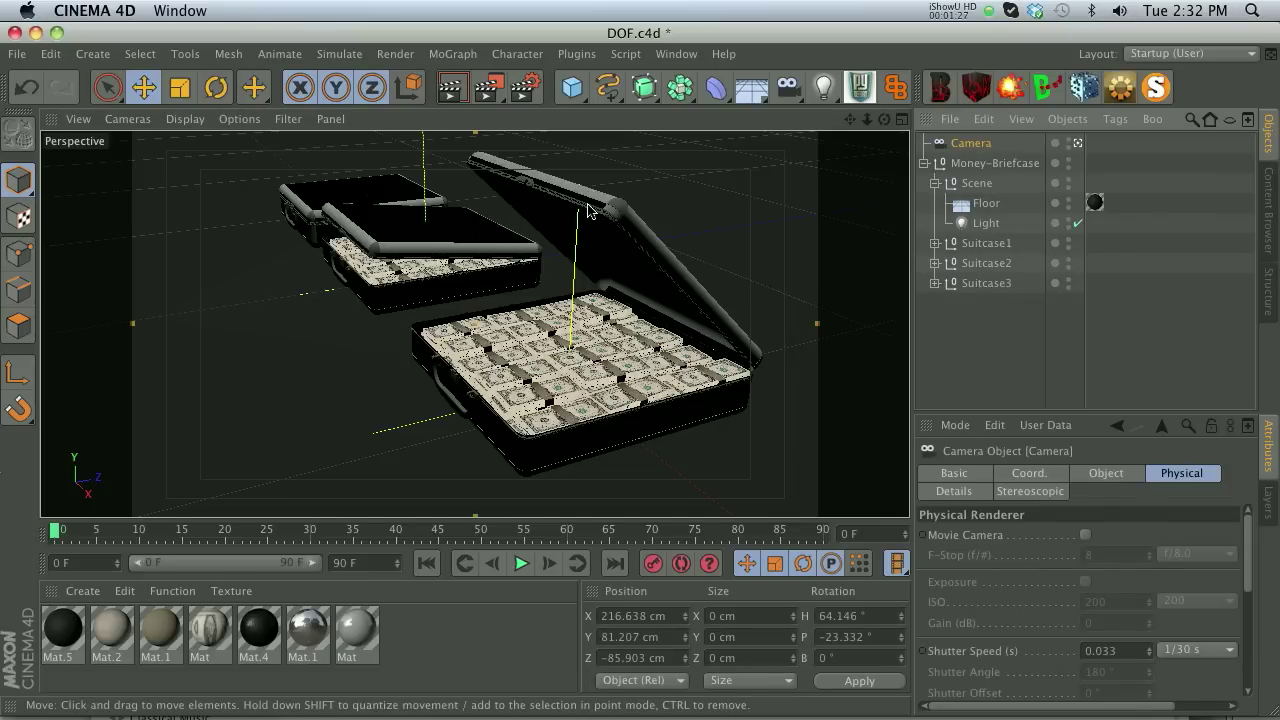
{"action": "left_click", "coordinate": [522, 90]}
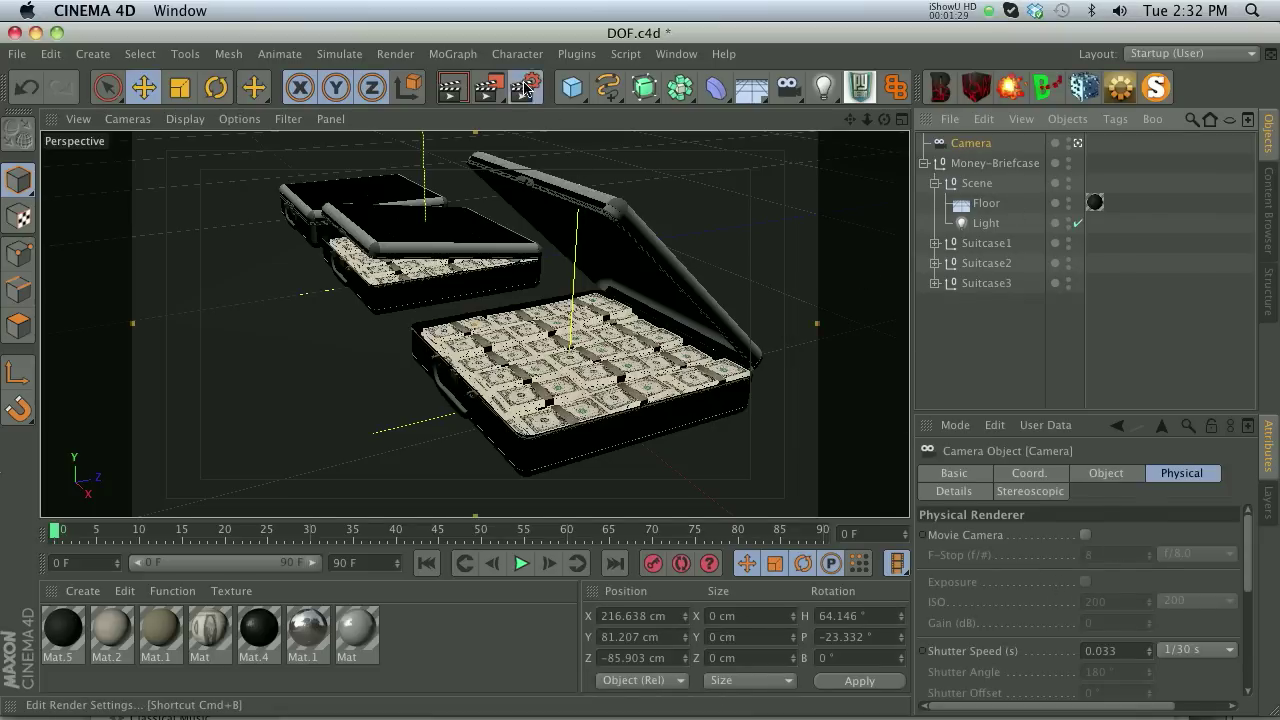
{"action": "left_click_drag", "start_coordinate": [378, 40], "coordinate": [424, 40]}
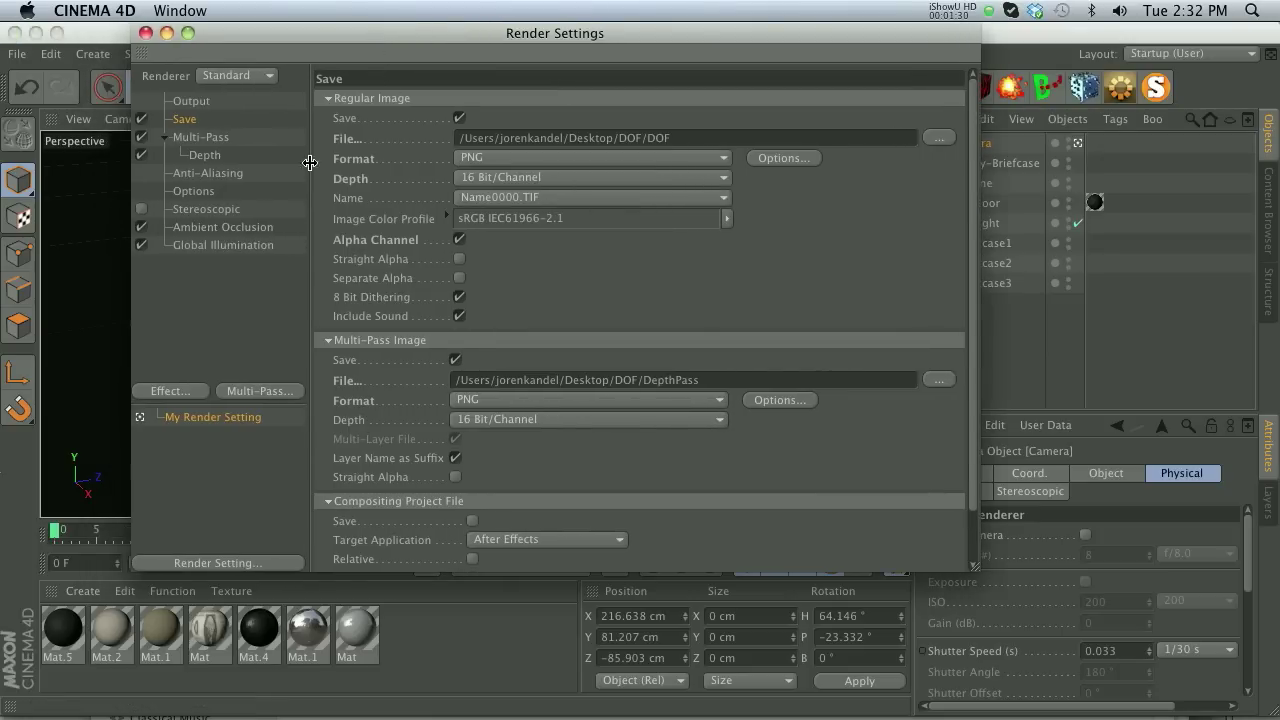
{"action": "left_click", "coordinate": [203, 138]}
{"action": "key", "text": "Delete"}
{"action": "left_click", "coordinate": [201, 138]}
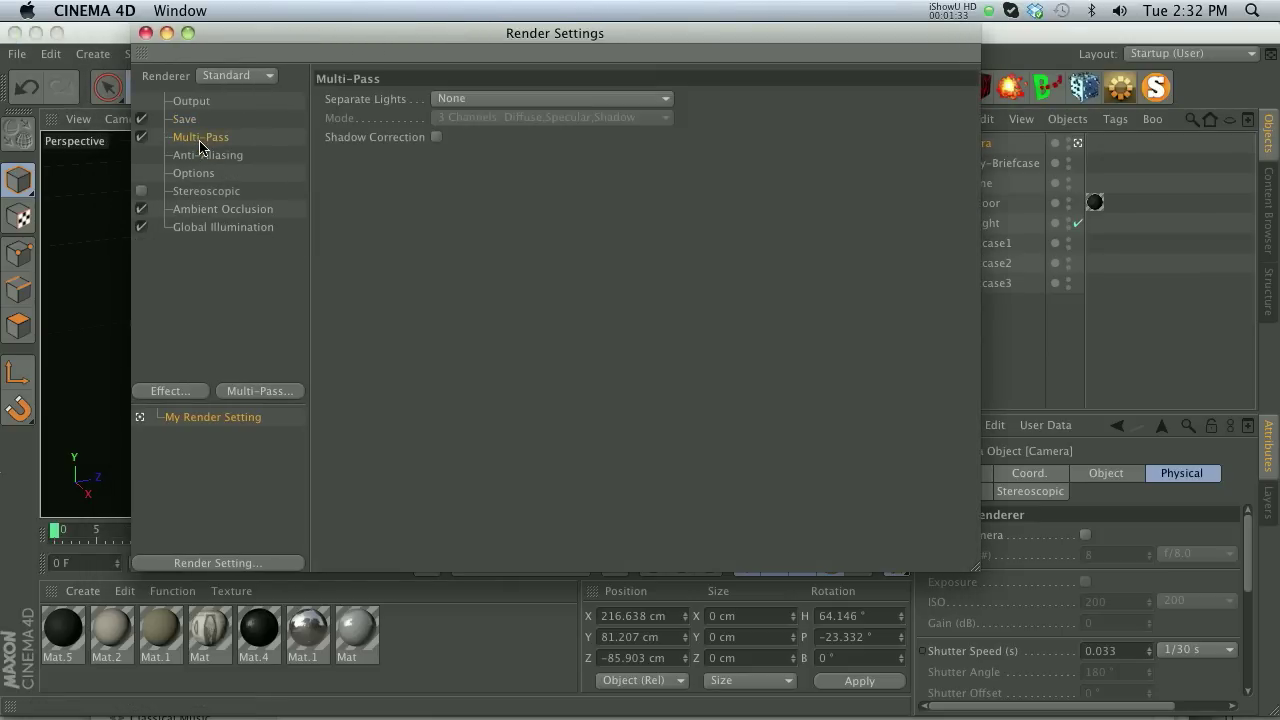
{"action": "left_click", "coordinate": [141, 137]}
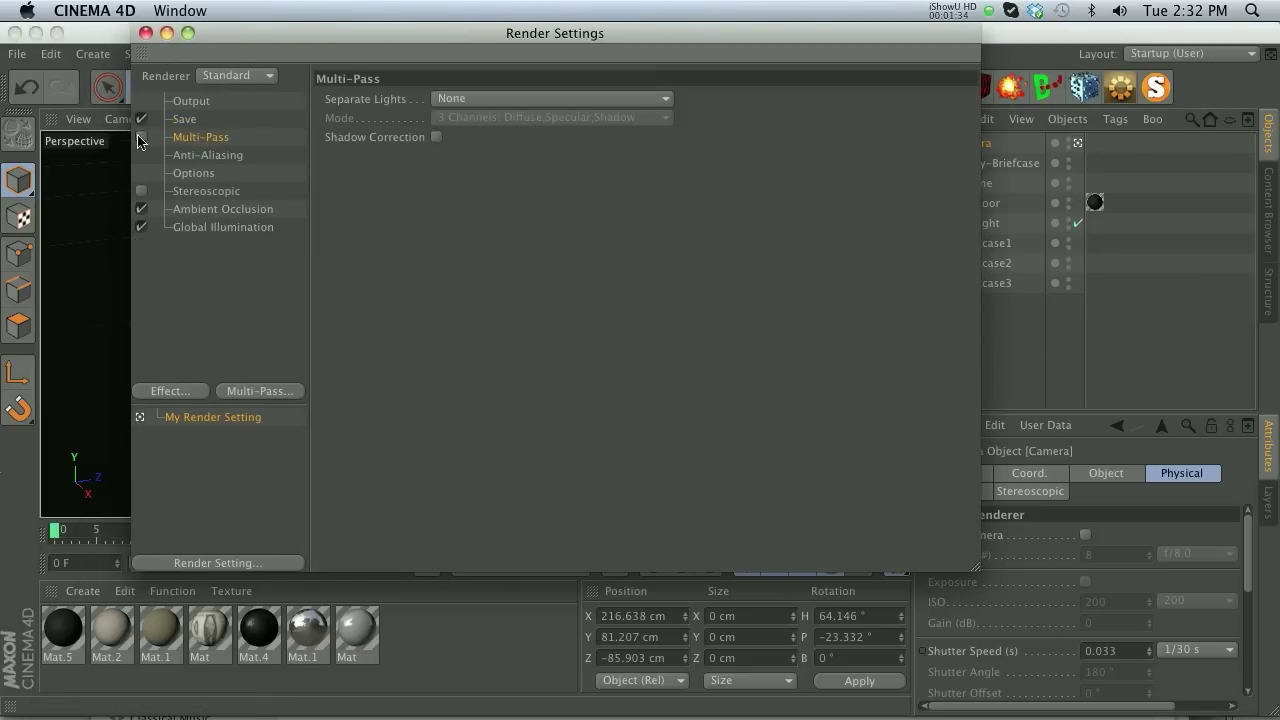
Step: Add a new Depth multi-pass, re-enable Multi-Pass, and review the Save and Output settings
{"action": "left_click", "coordinate": [260, 391]}
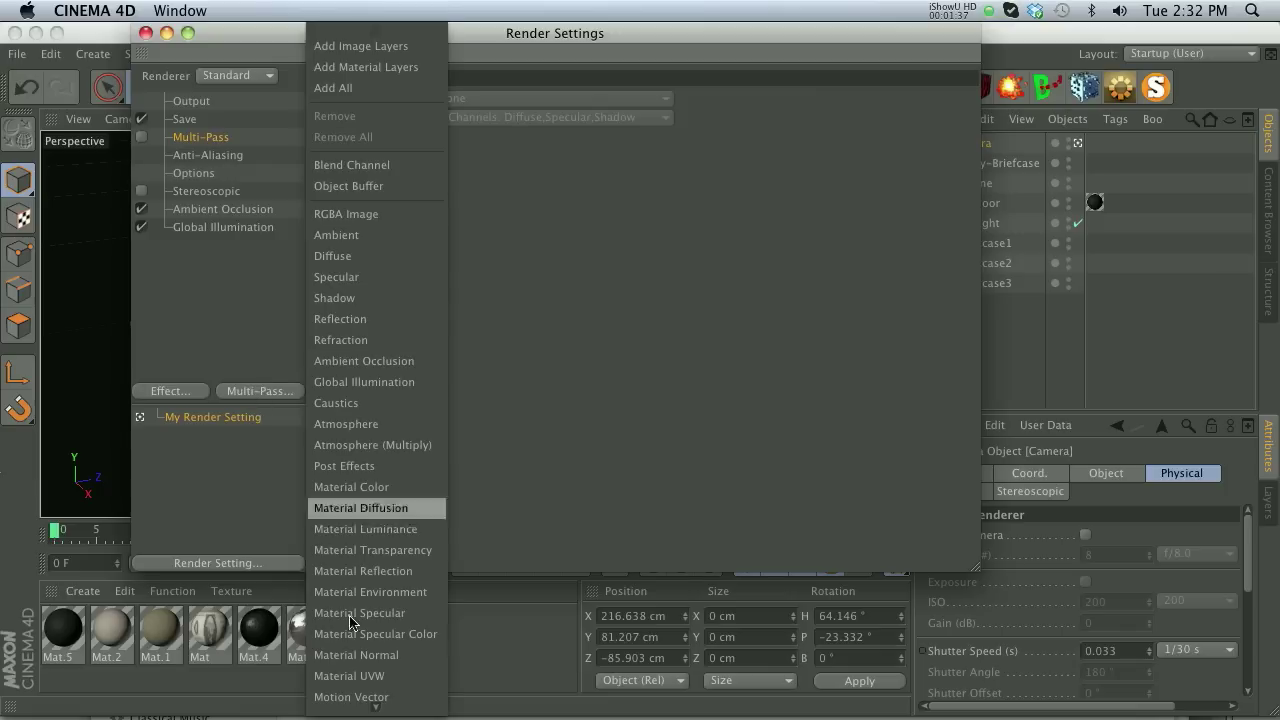
{"action": "scroll", "coordinate": [345, 650], "scroll_direction": "down", "scroll_amount": 2}
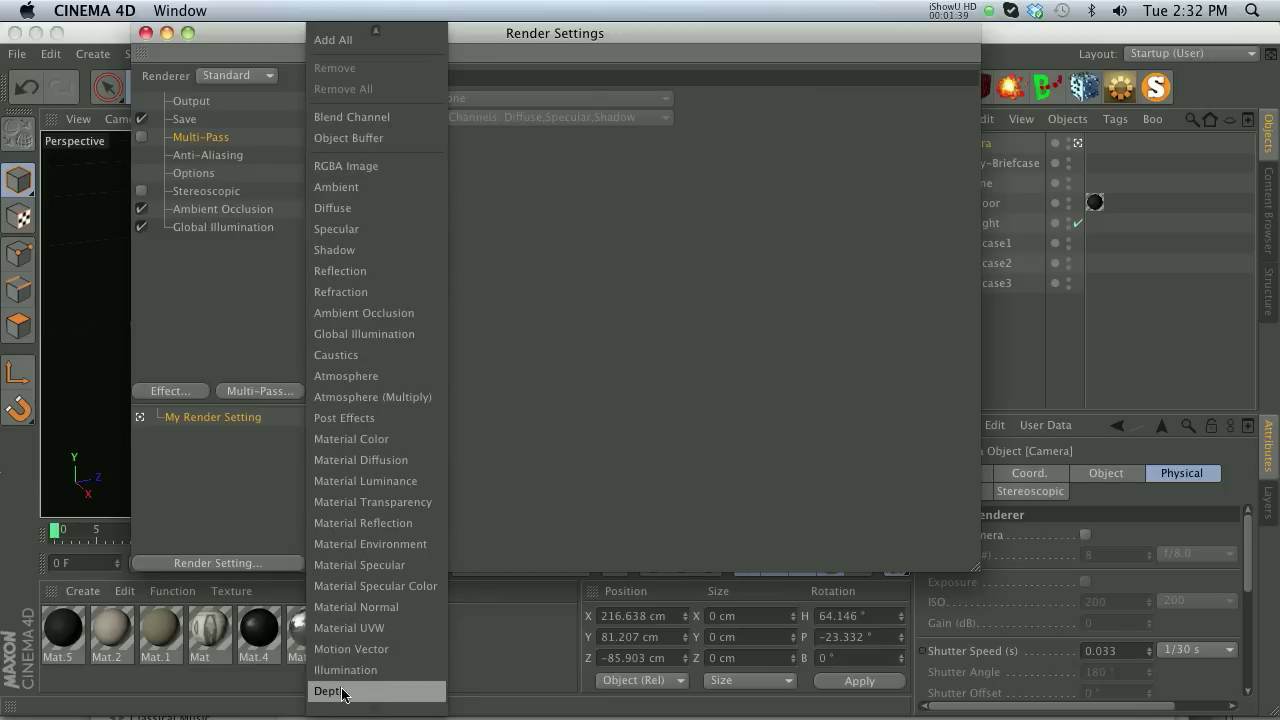
{"action": "left_click", "coordinate": [342, 691]}
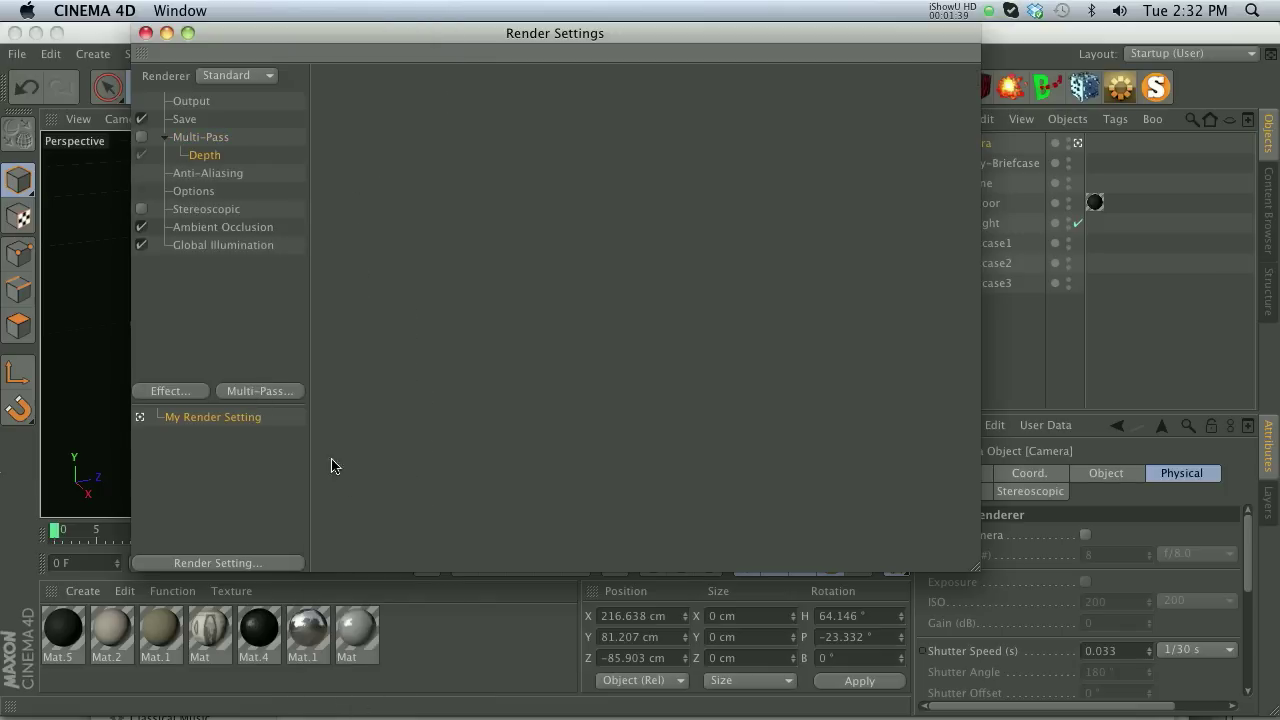
{"action": "left_click", "coordinate": [206, 138]}
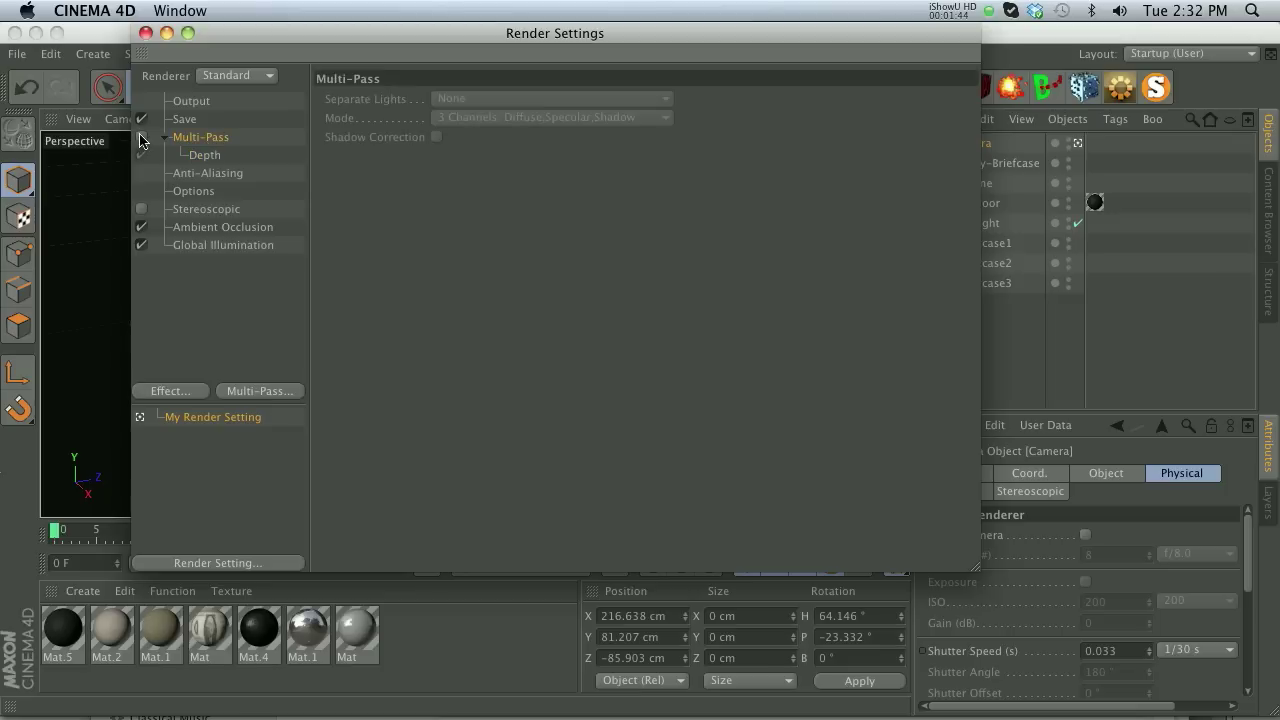
{"action": "left_click", "coordinate": [141, 137]}
{"action": "left_click", "coordinate": [184, 119]}
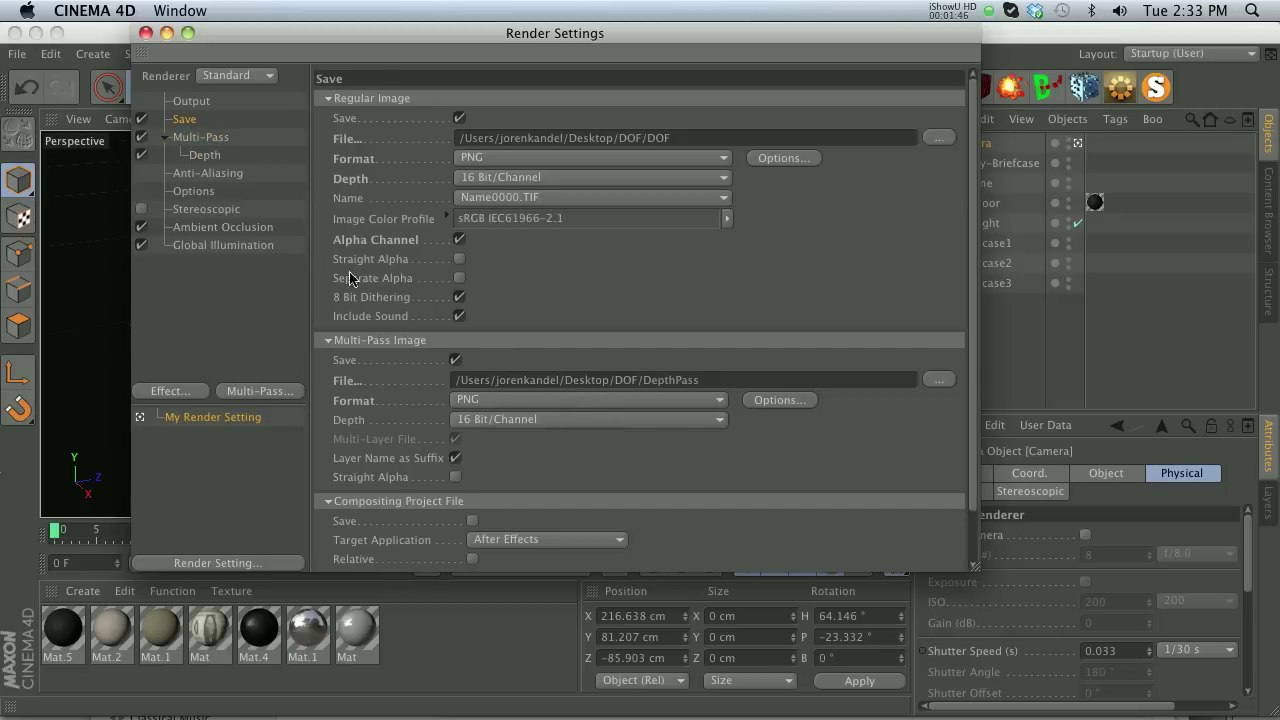
{"action": "left_click", "coordinate": [186, 103]}
Step: Render the briefcase scene and its depth pass to the Picture Viewer
{"action": "left_click", "coordinate": [146, 33]}
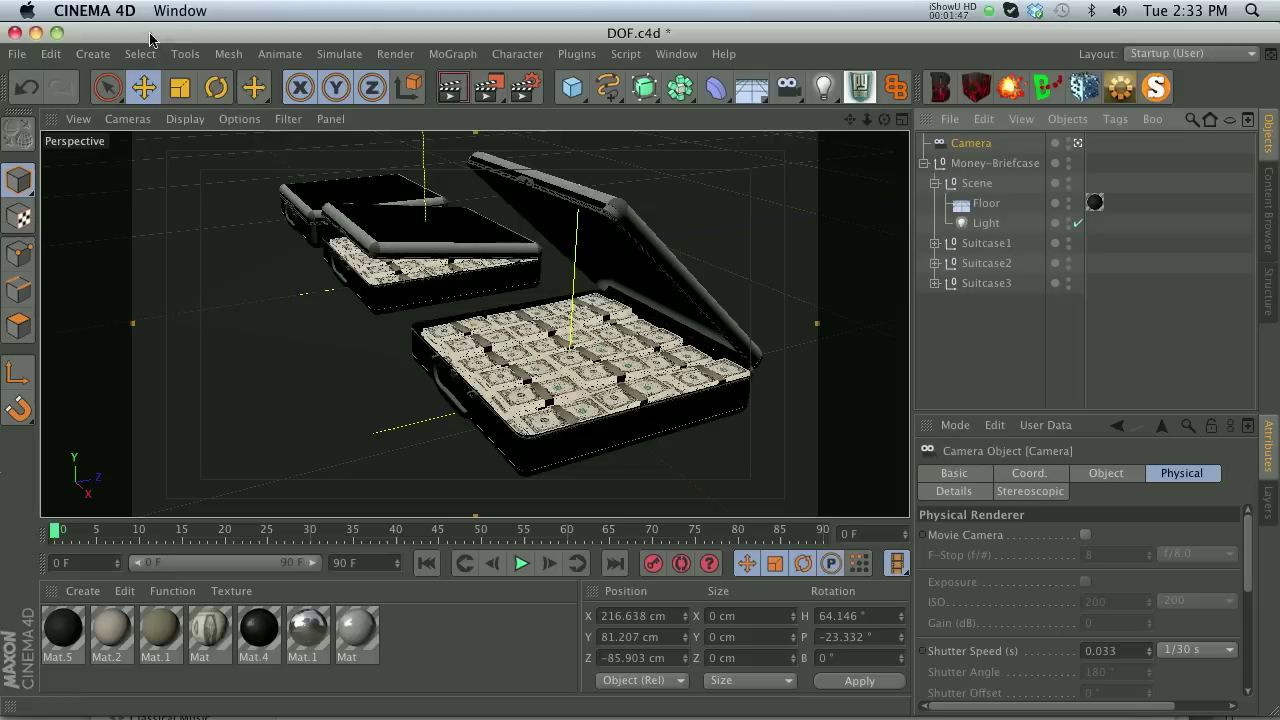
{"action": "left_click", "coordinate": [485, 88]}
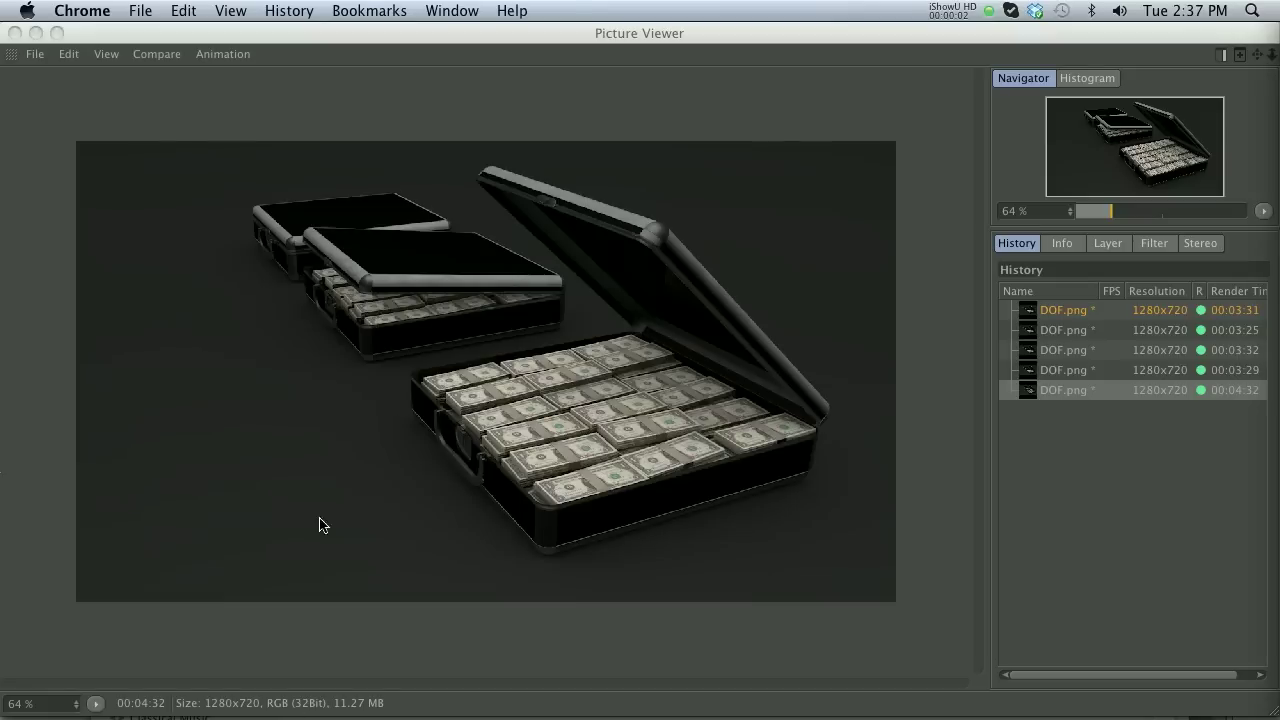
{"action": "left_click", "coordinate": [372, 686]}
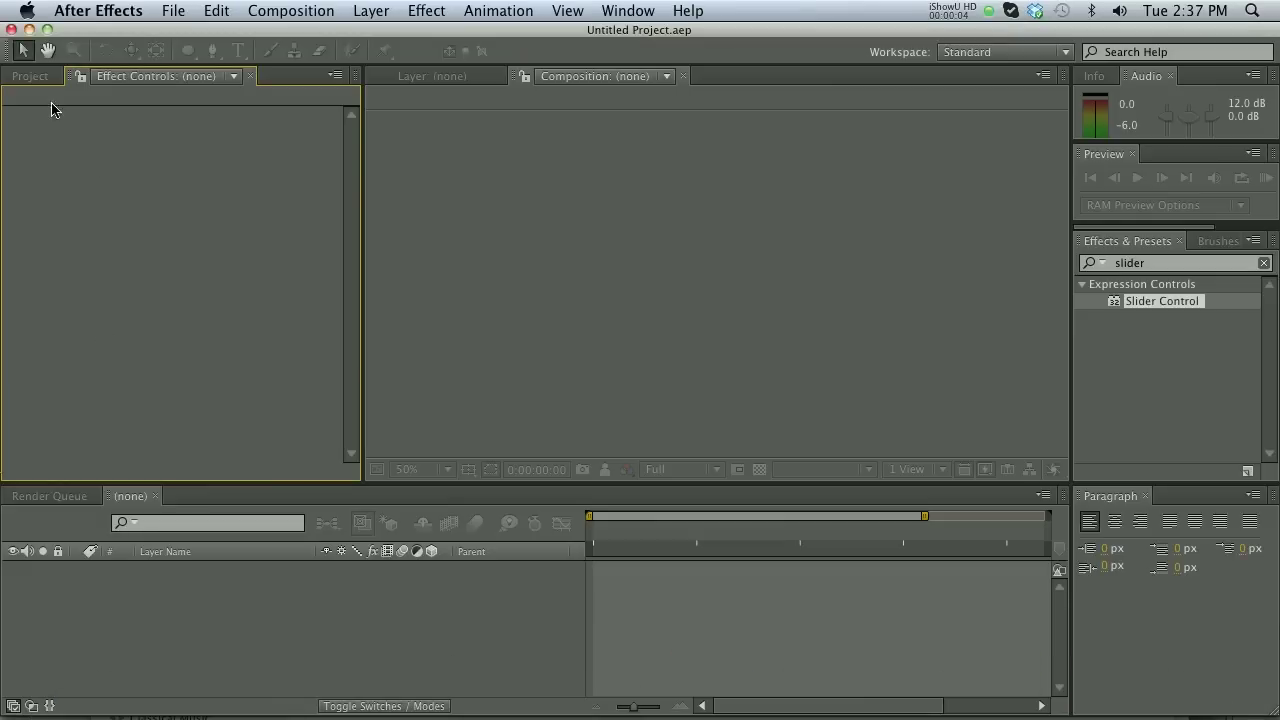
Step: Browse the render folder and preview DOF.png and DepthPass_depth.png in the import dialog
{"action": "left_click", "coordinate": [30, 76]}
{"action": "right_click", "coordinate": [135, 320]}
{"action": "mouse_move", "coordinate": [306, 390]}
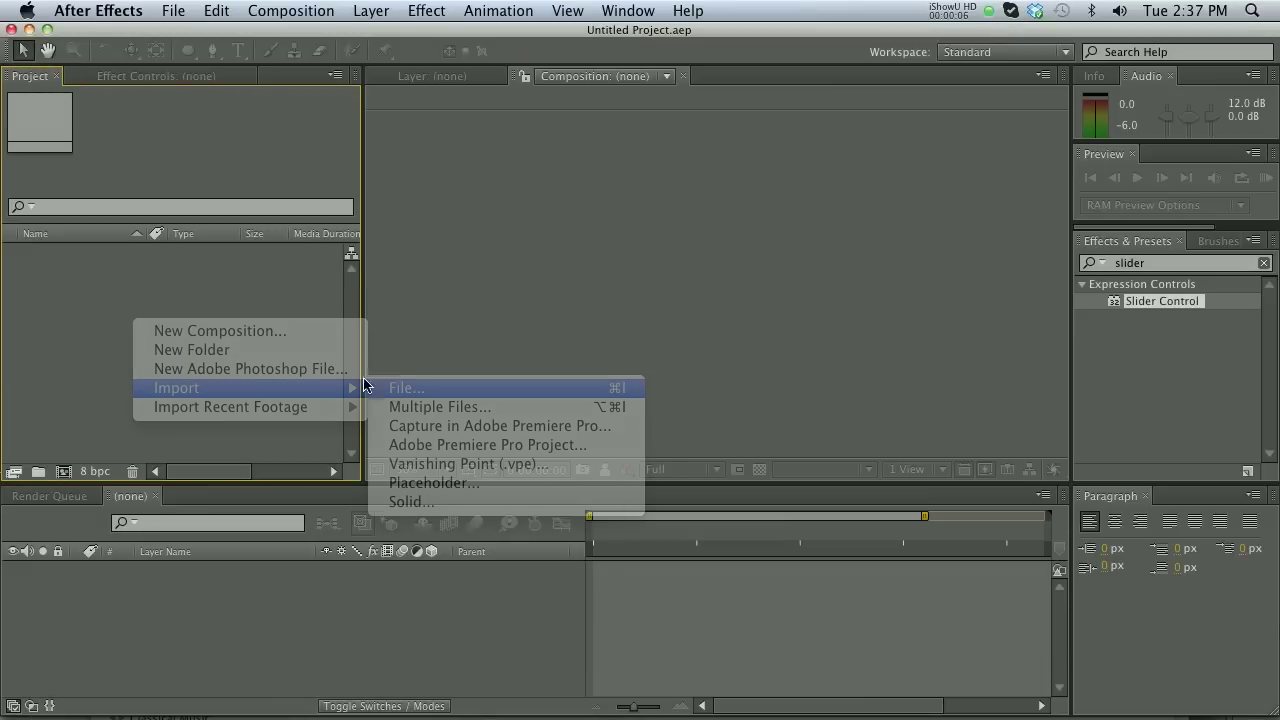
{"action": "left_click", "coordinate": [380, 388]}
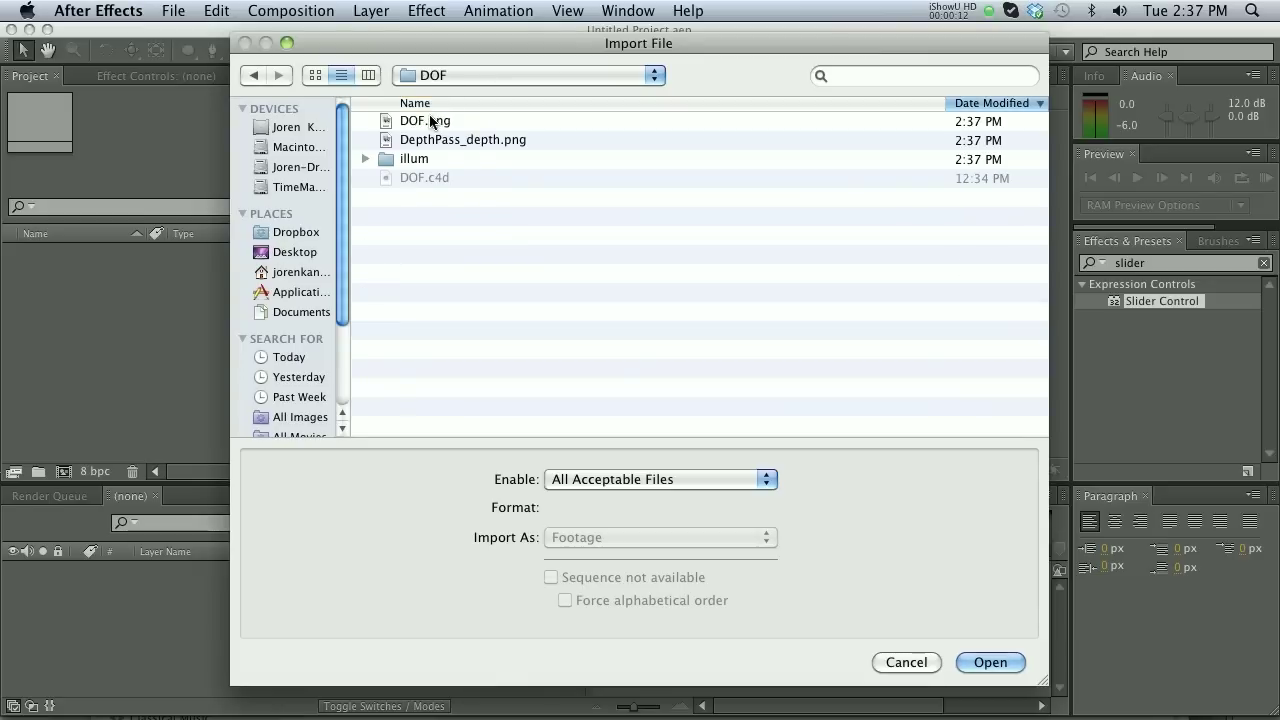
{"action": "left_click", "coordinate": [430, 122]}
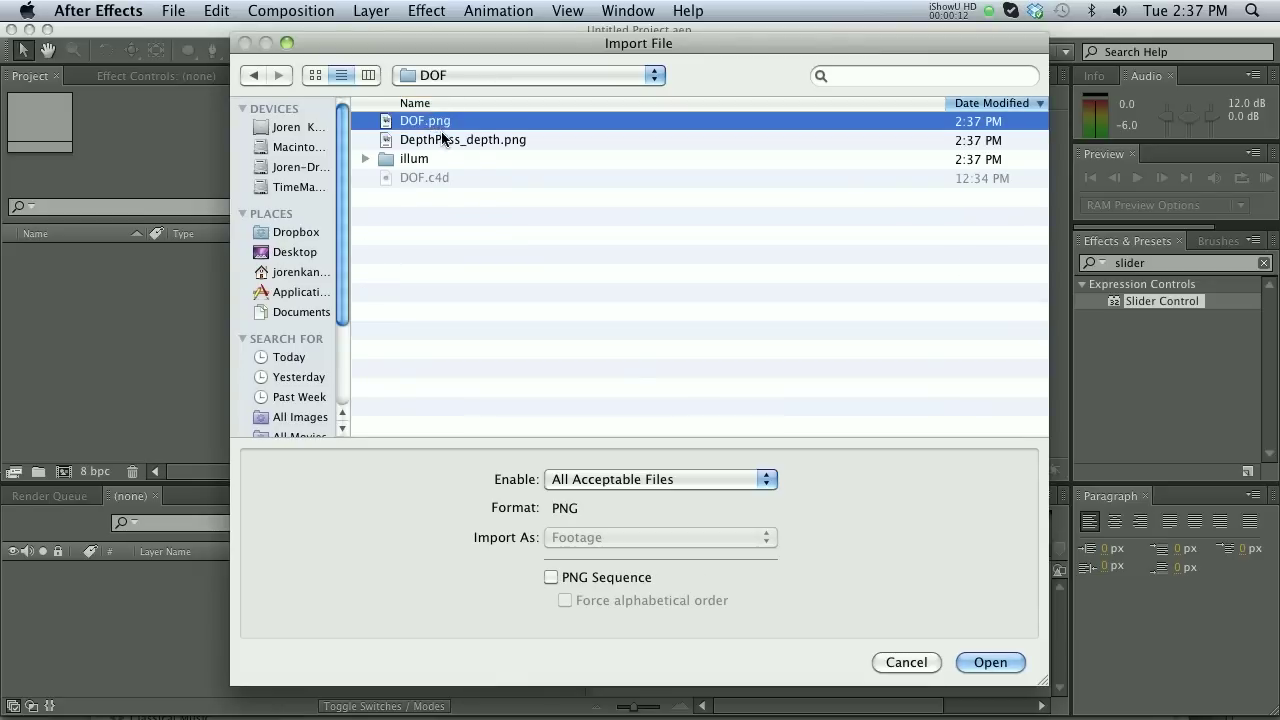
{"action": "key", "text": "space"}
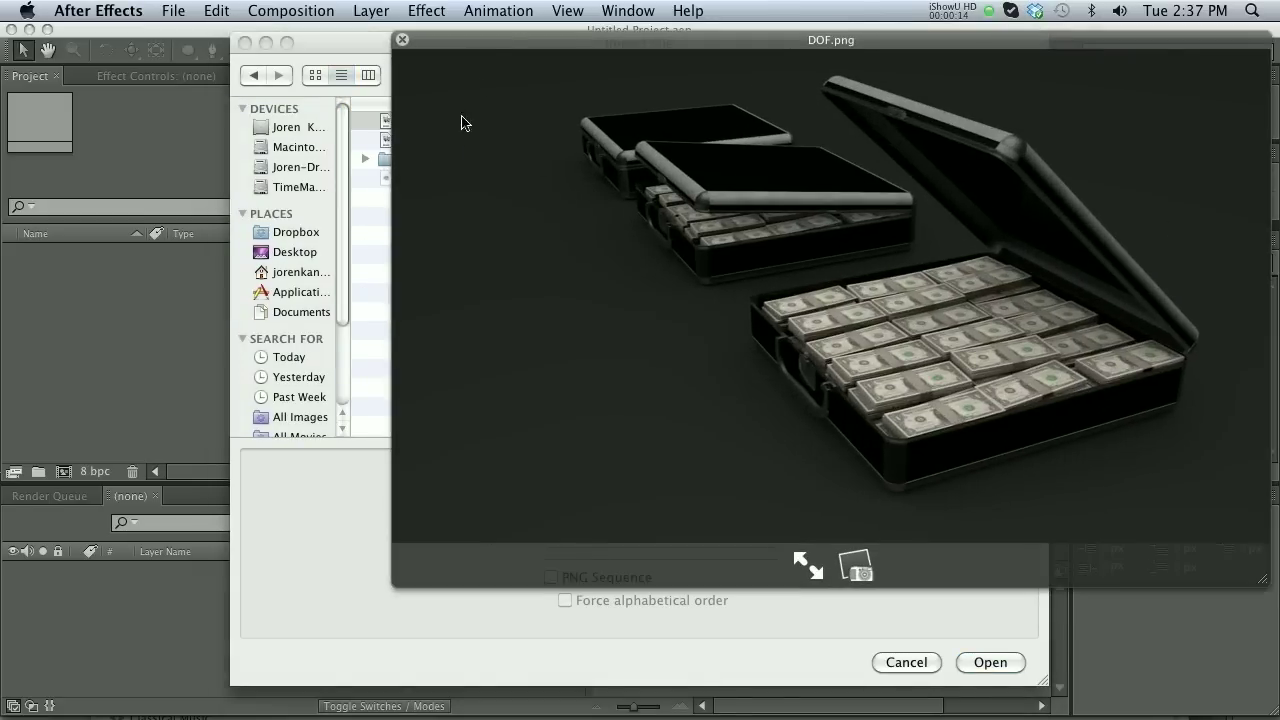
{"action": "key", "text": "Up"}
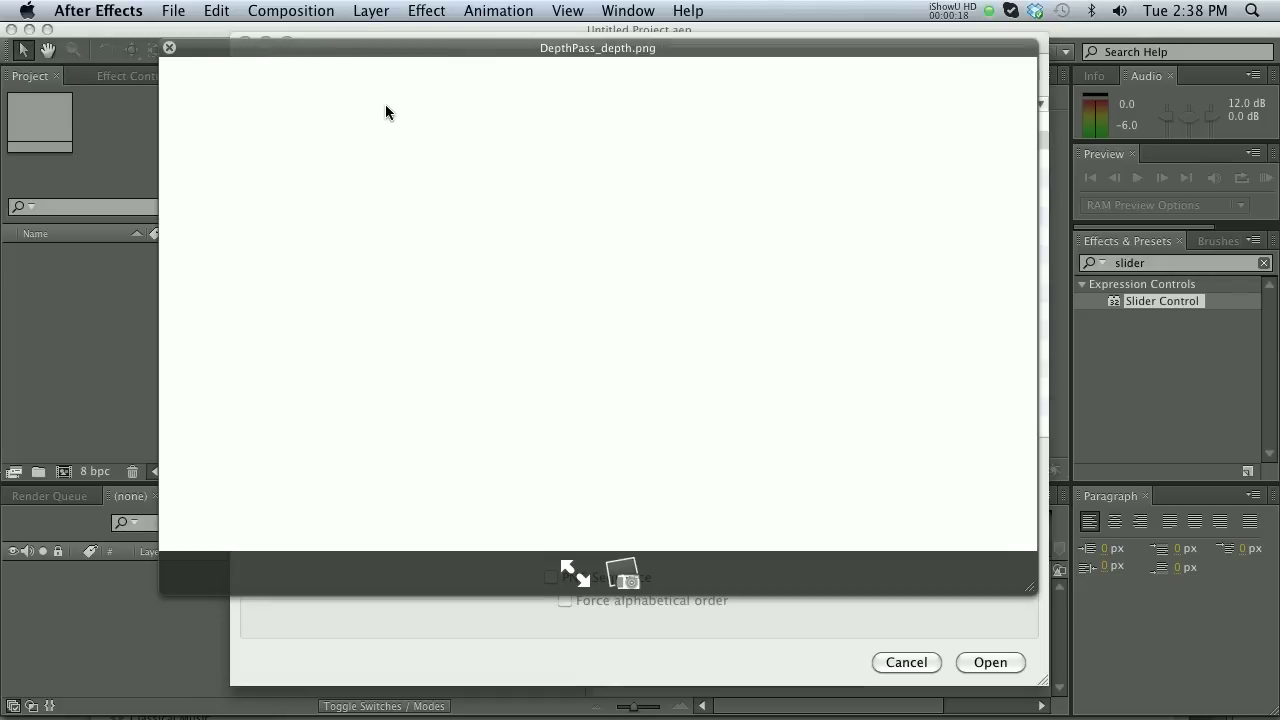
{"action": "key", "text": "space"}
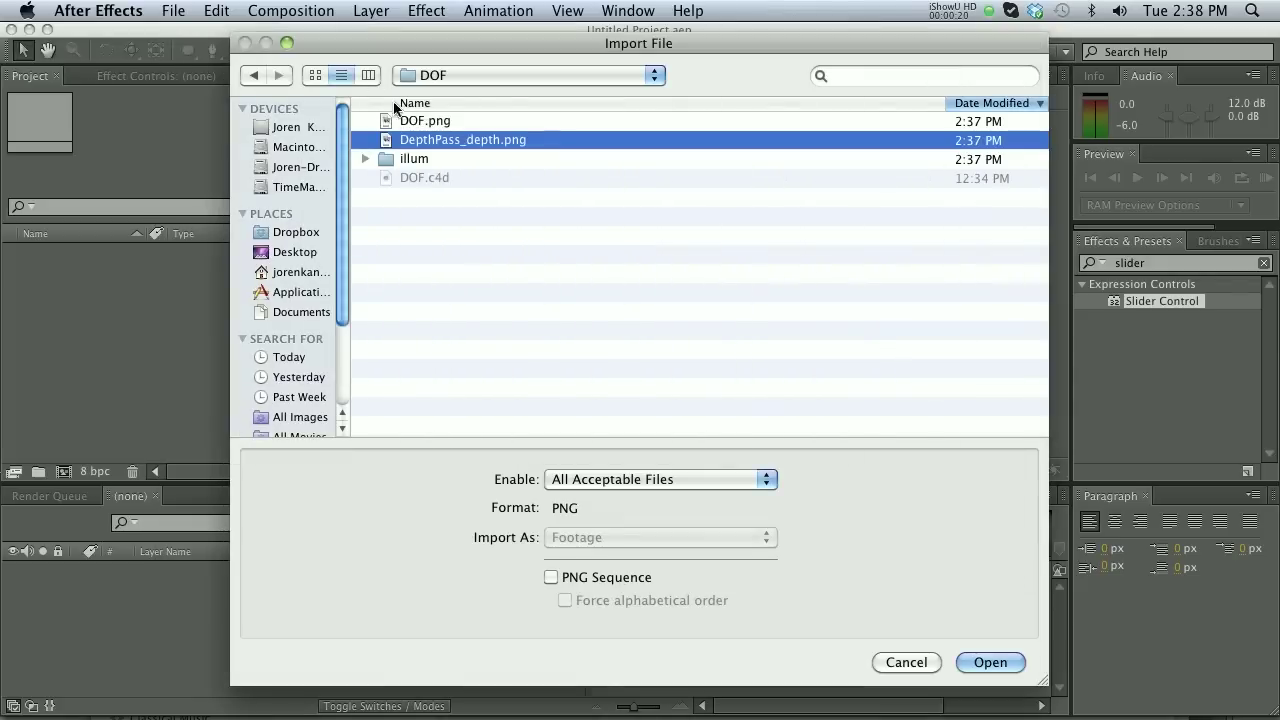
Step: Import both PNGs and drag them onto New Composition
{"action": "key", "text": "shift+Up"}
{"action": "left_click", "coordinate": [987, 660]}
{"action": "left_click_drag", "start_coordinate": [61, 258], "coordinate": [88, 481]}
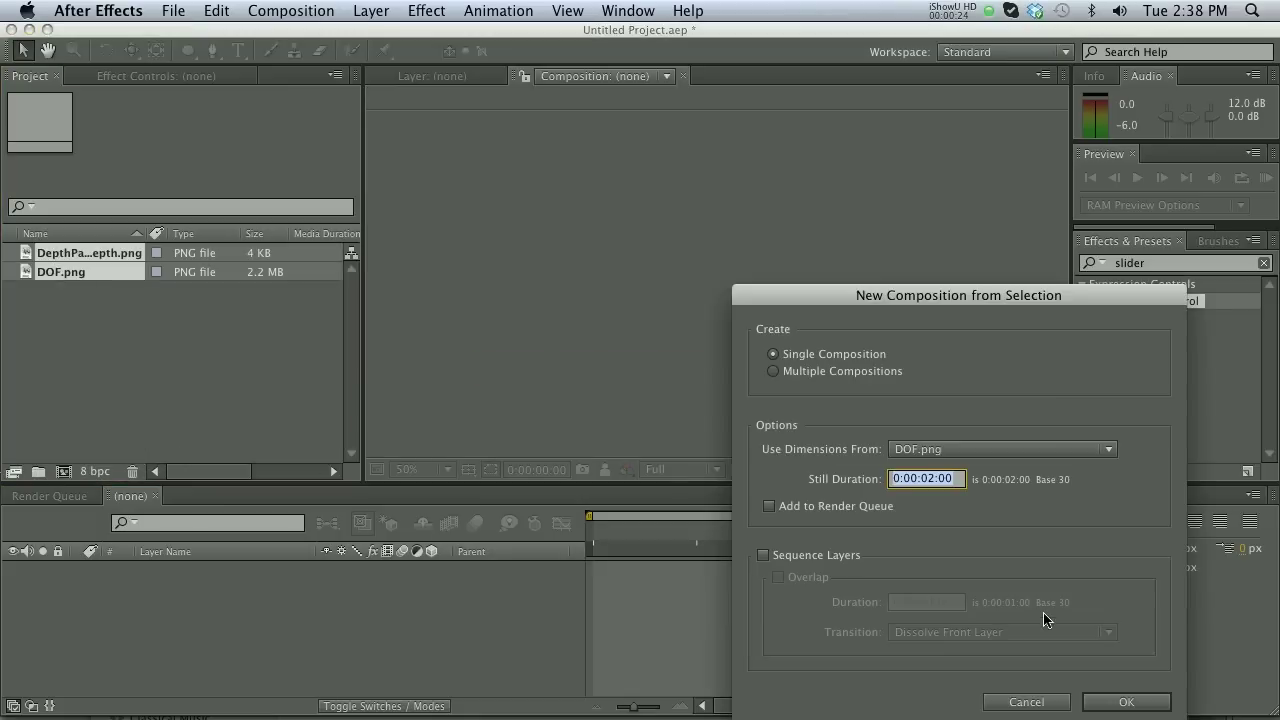
Step: Create the 1280 x 720 DOF composition with DepthPass_depth.png stacked above DOF.png
{"action": "left_click", "coordinate": [1124, 706]}
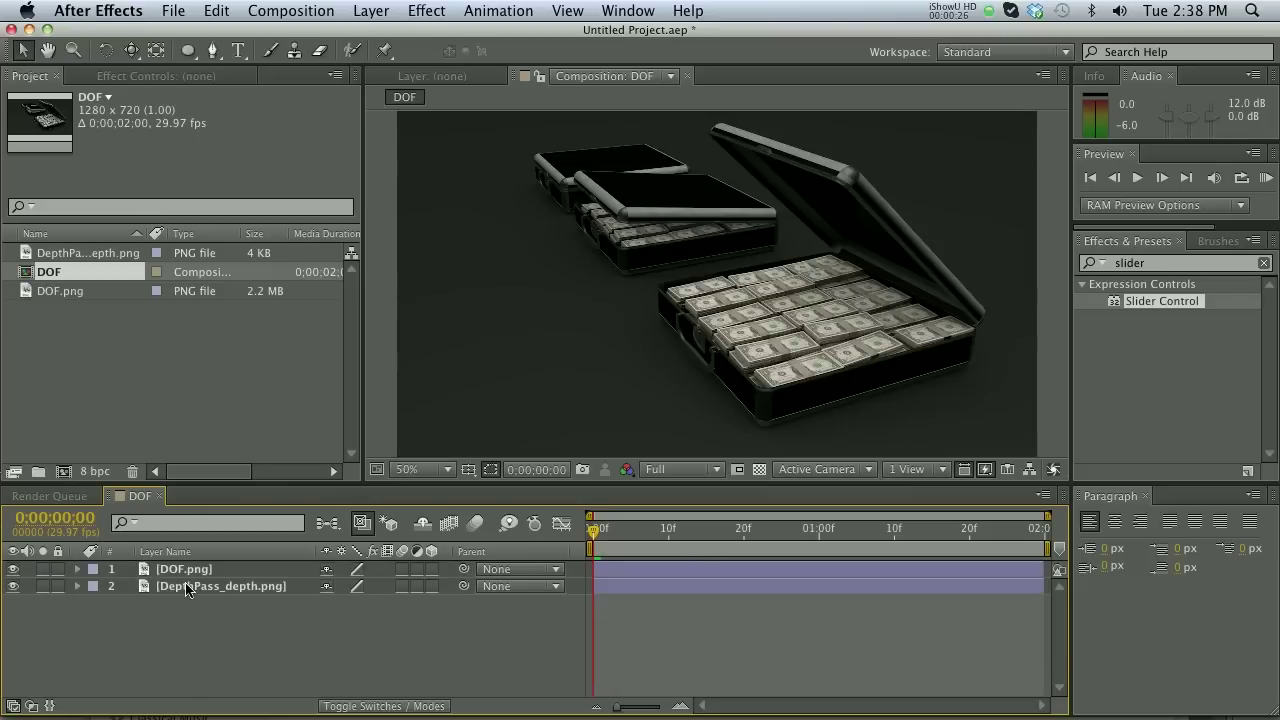
{"action": "left_click_drag", "start_coordinate": [190, 587], "coordinate": [140, 568]}
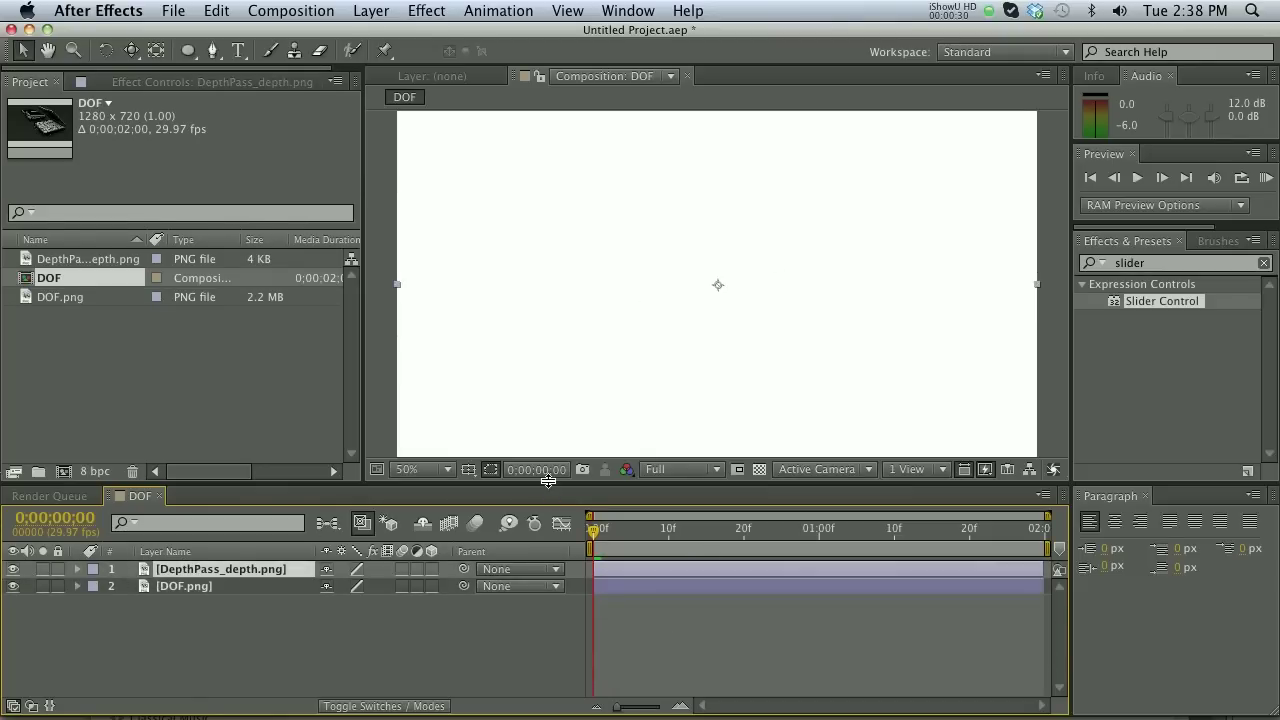
{"action": "left_click_drag", "start_coordinate": [544, 483], "coordinate": [544, 513]}
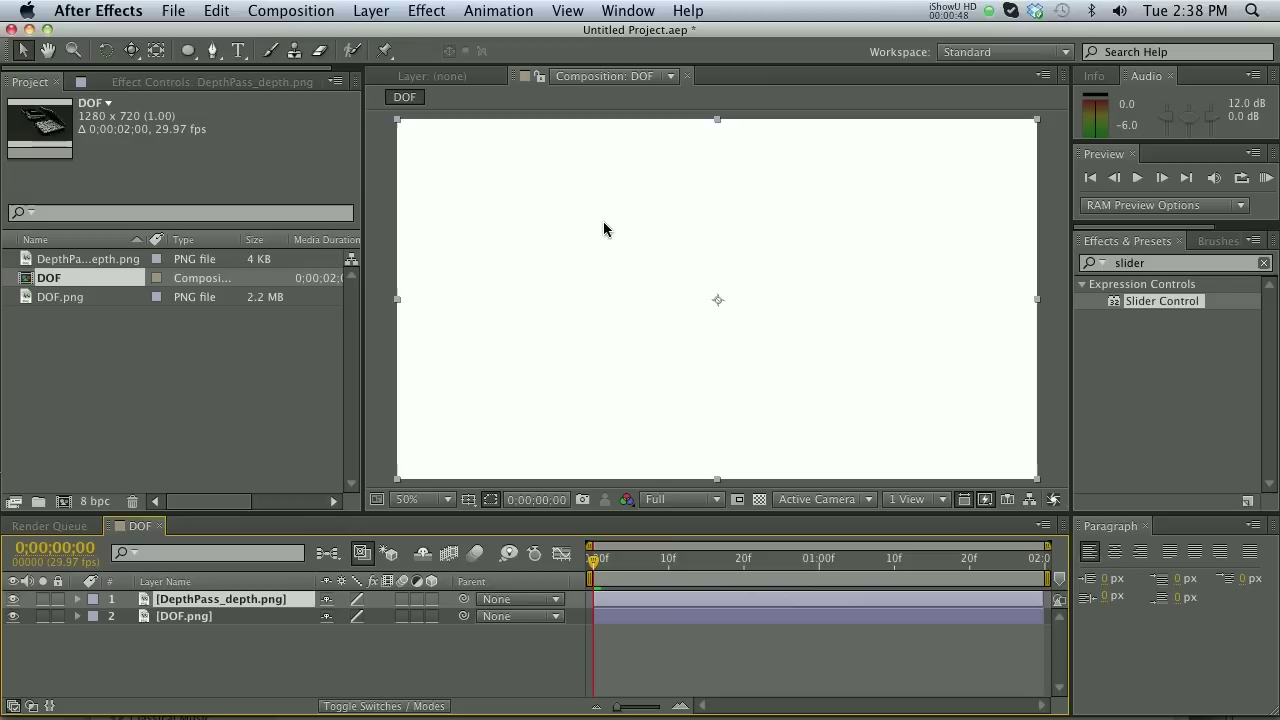
{"action": "left_click", "coordinate": [651, 665]}
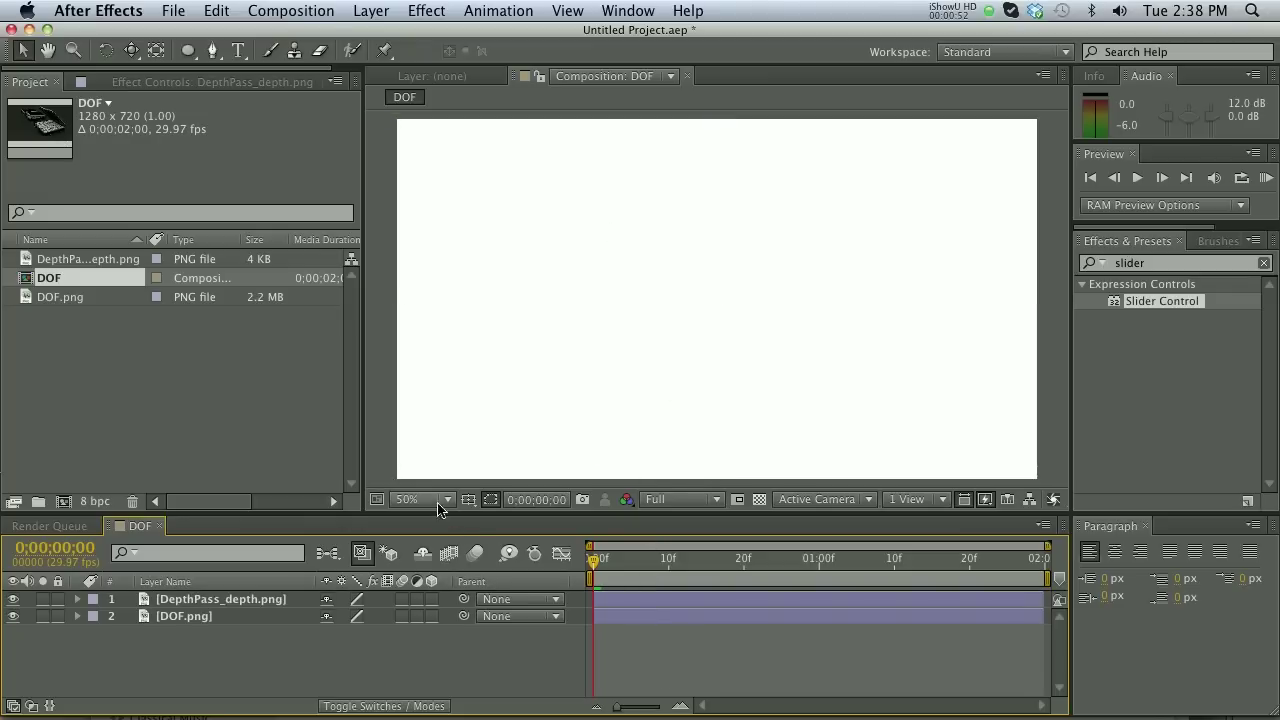
Step: Back in Cinema 4D, close the Picture Viewer and briefly check Render Settings
{"action": "left_click", "coordinate": [305, 680]}
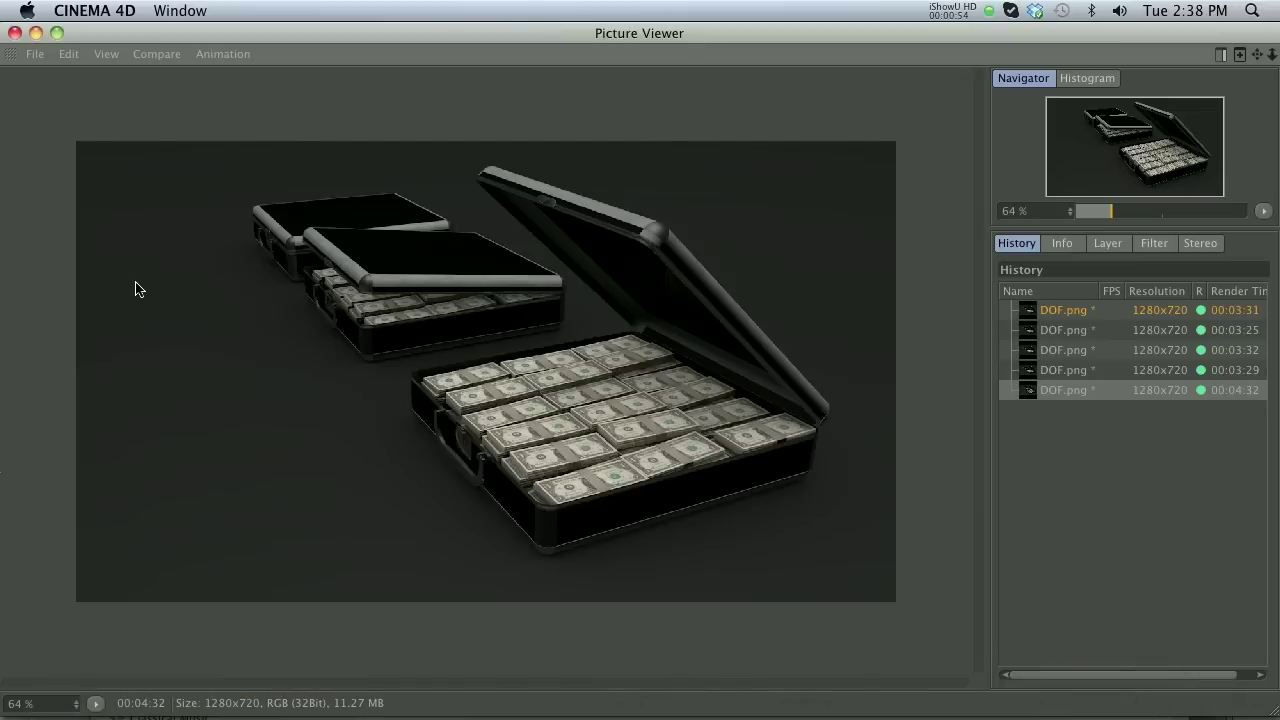
{"action": "left_click", "coordinate": [57, 33]}
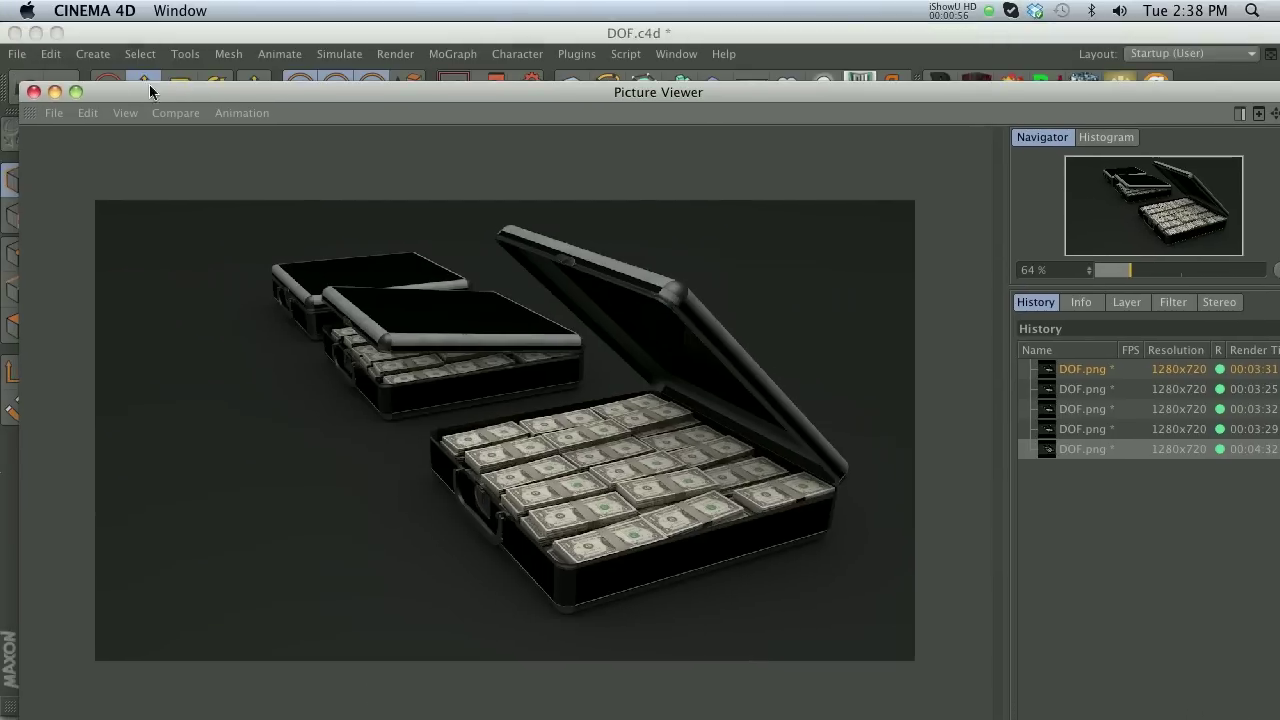
{"action": "left_click", "coordinate": [39, 95]}
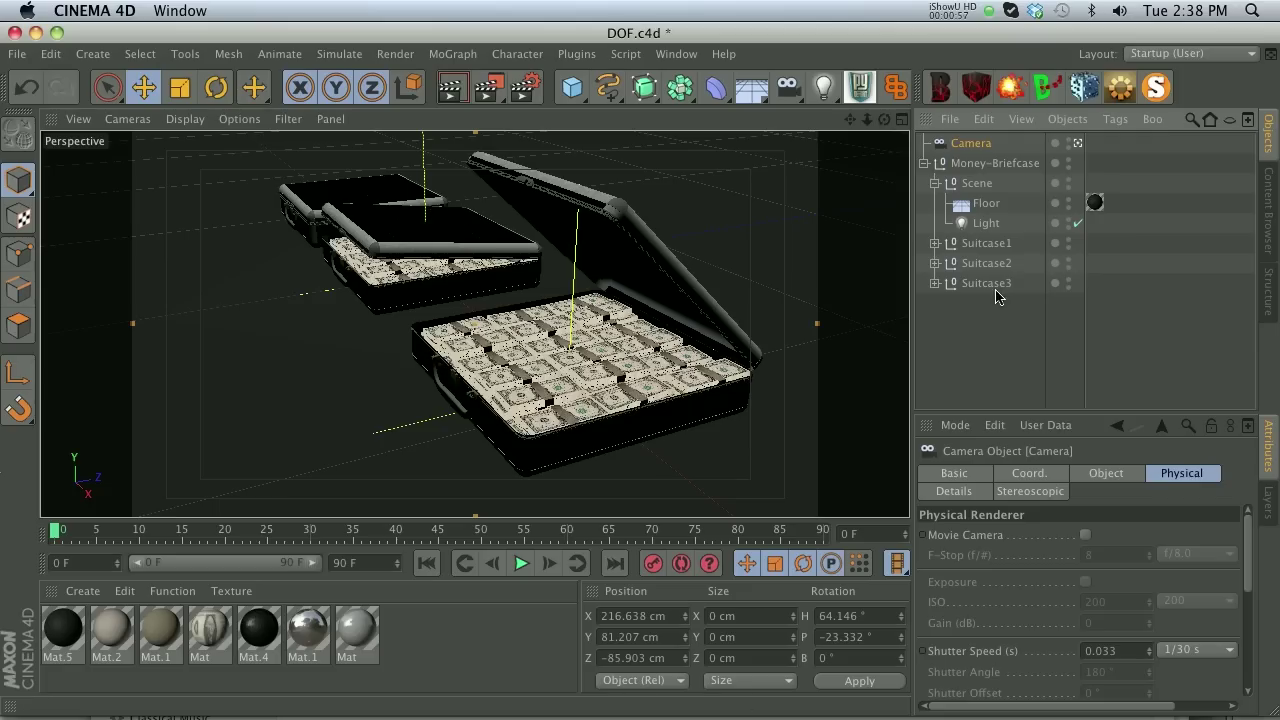
{"action": "left_click", "coordinate": [524, 87]}
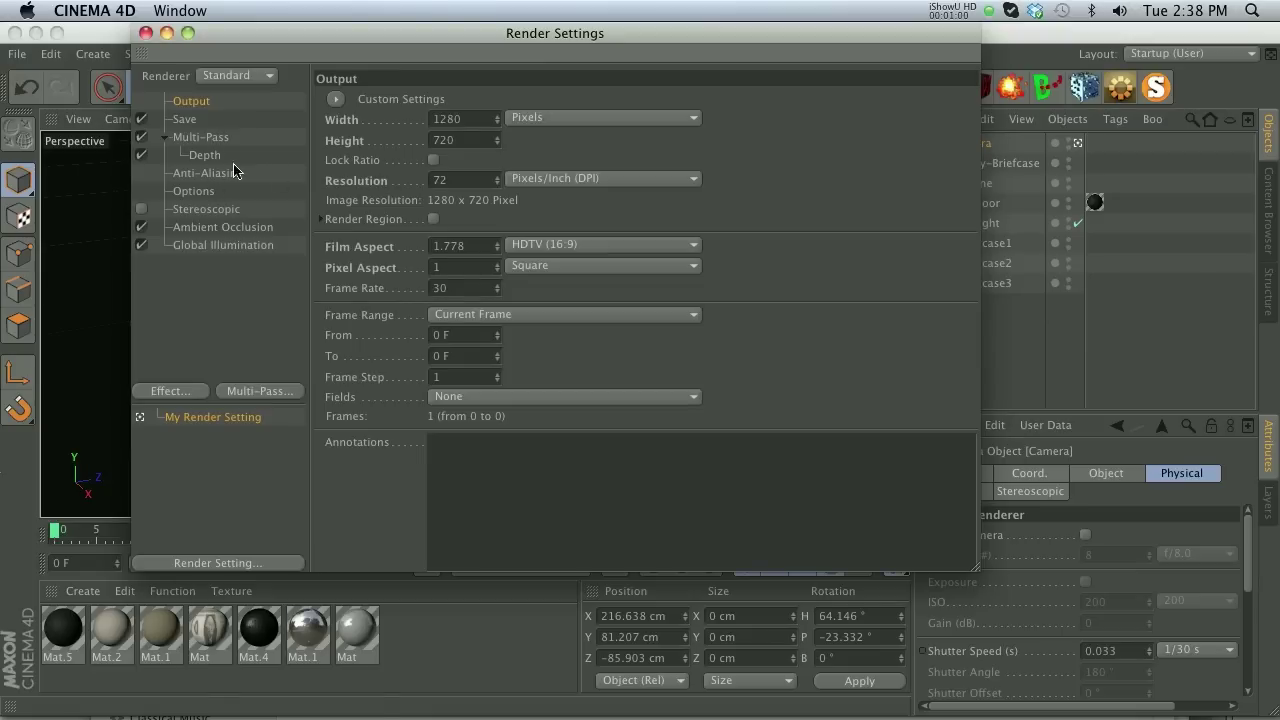
{"action": "left_click", "coordinate": [145, 33]}
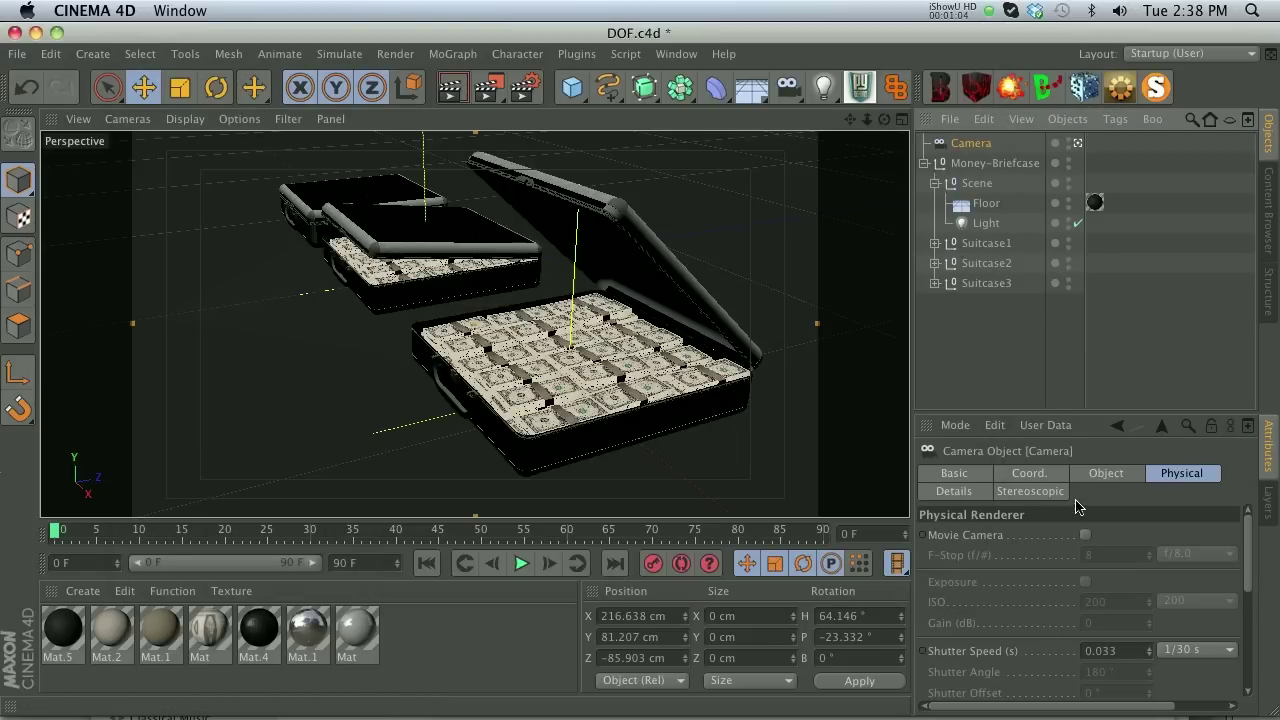
Step: Switch to a full-size Top view and frame the camera
{"action": "left_click", "coordinate": [901, 120]}
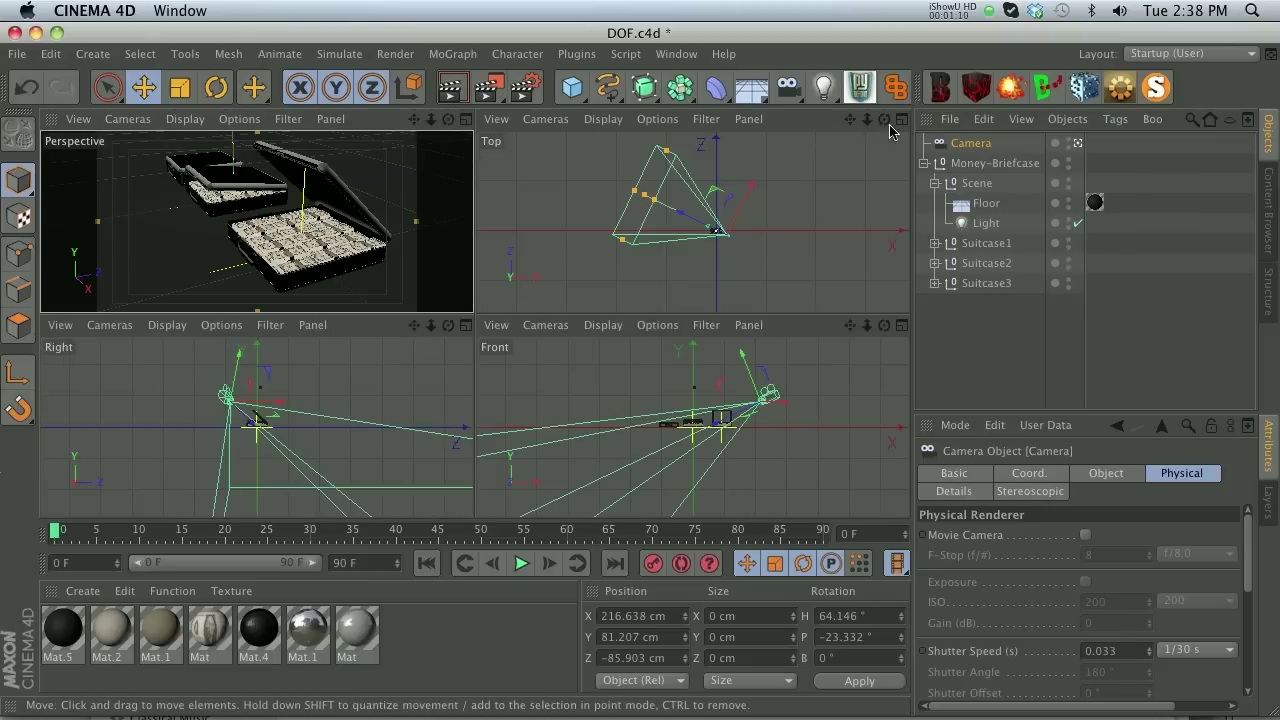
{"action": "left_click", "coordinate": [901, 120]}
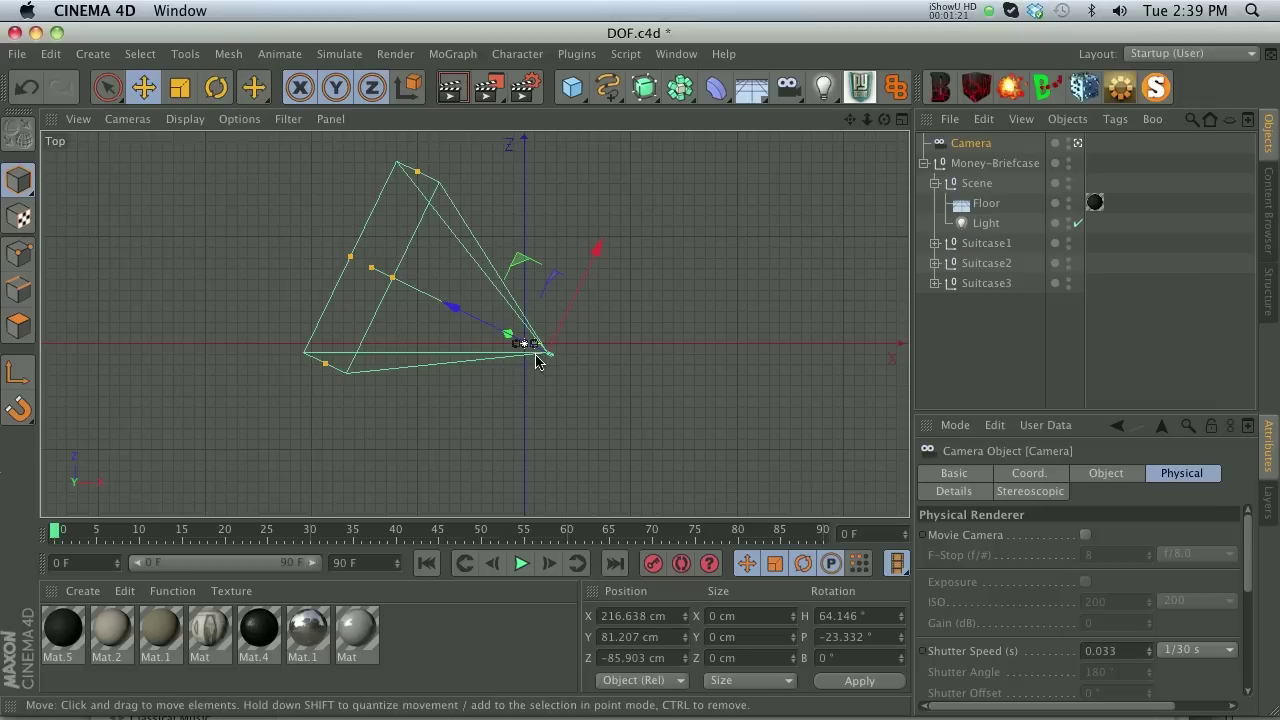
{"action": "scroll", "coordinate": [526, 349], "scroll_direction": "up", "scroll_amount": 5}
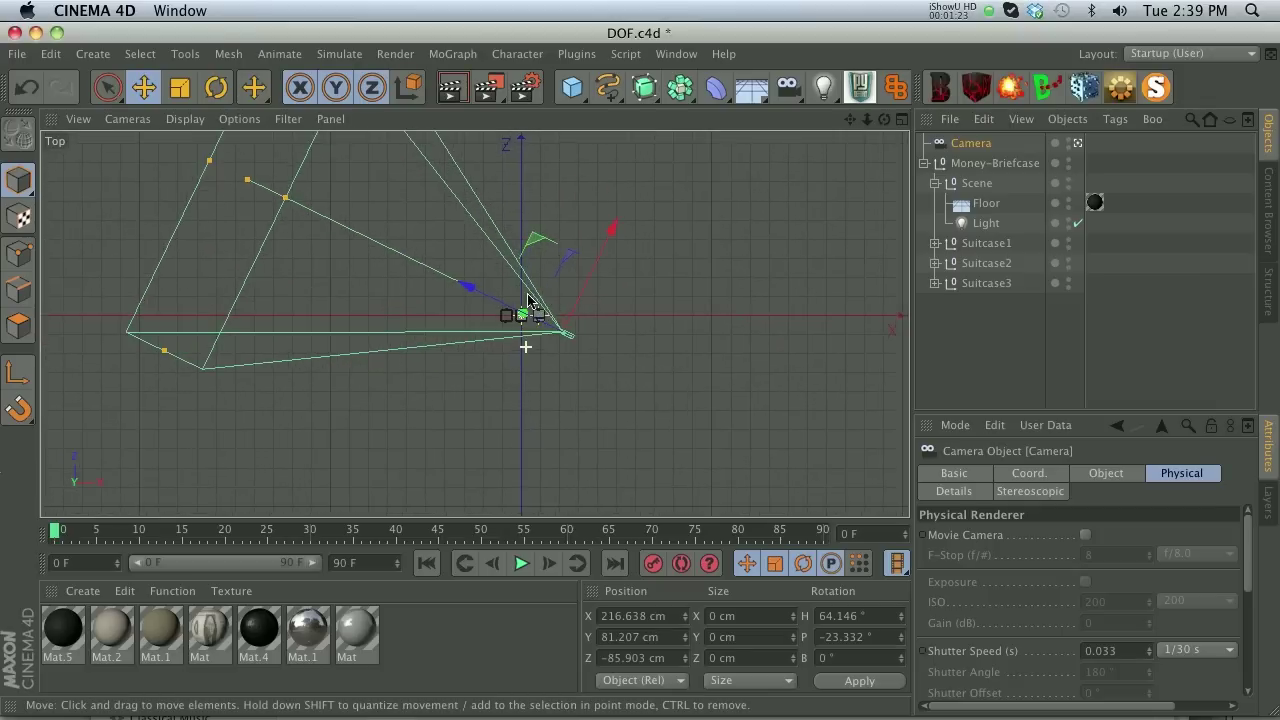
{"action": "left_click_drag", "start_coordinate": [849, 118], "coordinate": [877, 188]}
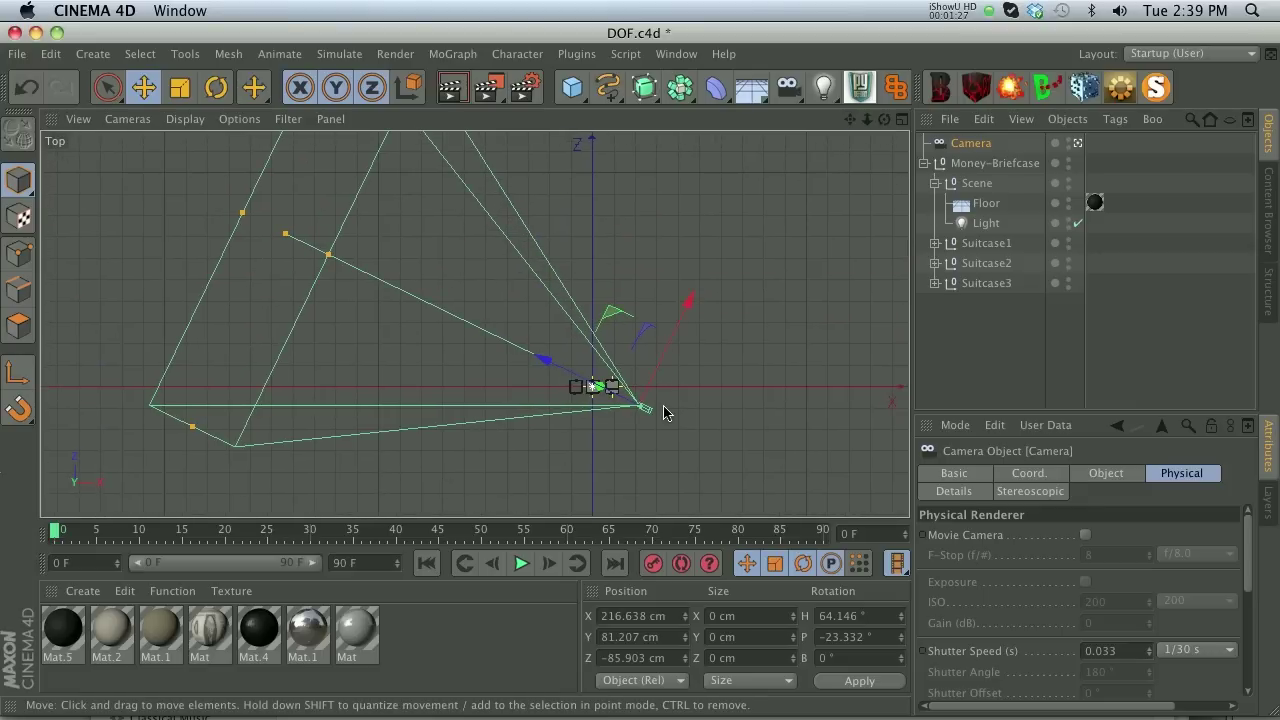
{"action": "left_click_drag", "start_coordinate": [1250, 540], "coordinate": [1224, 572]}
Step: Show the camera's Coord. and Object properties and start lowering Focus Distance from 2000 cm
{"action": "left_click", "coordinate": [1045, 481]}
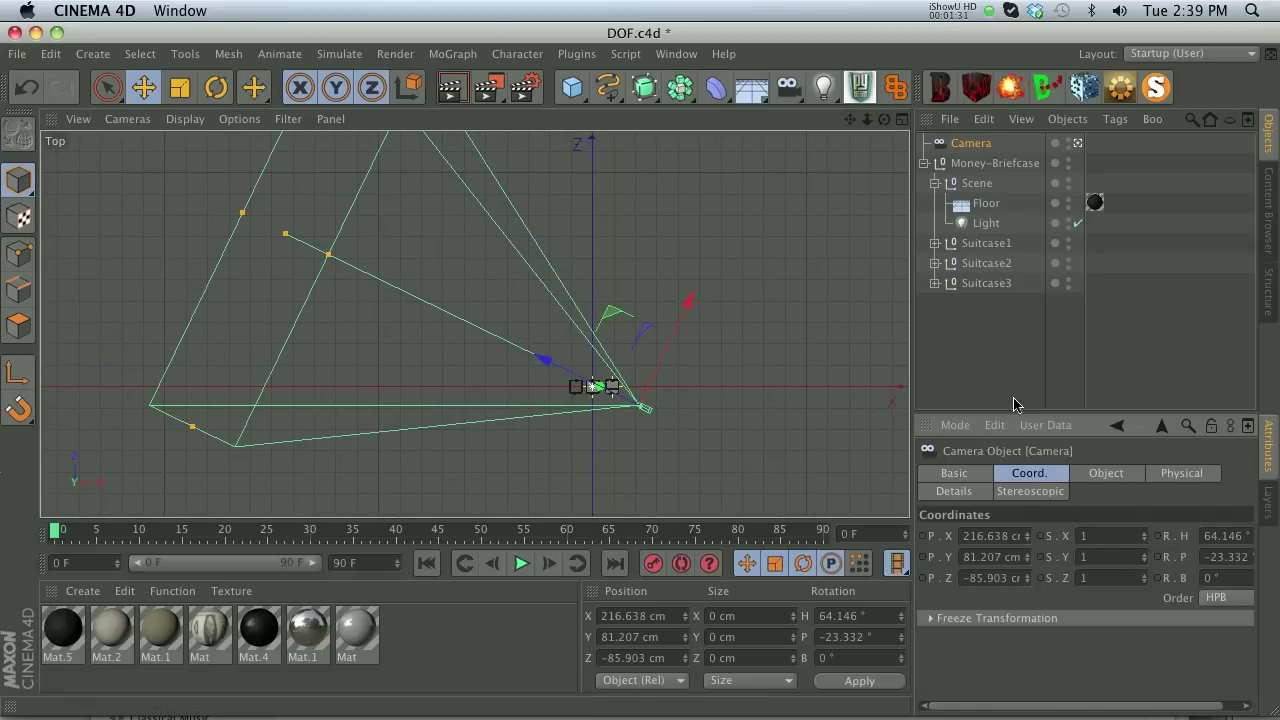
{"action": "left_click_drag", "start_coordinate": [1012, 413], "coordinate": [1007, 299]}
{"action": "left_click", "coordinate": [1127, 357]}
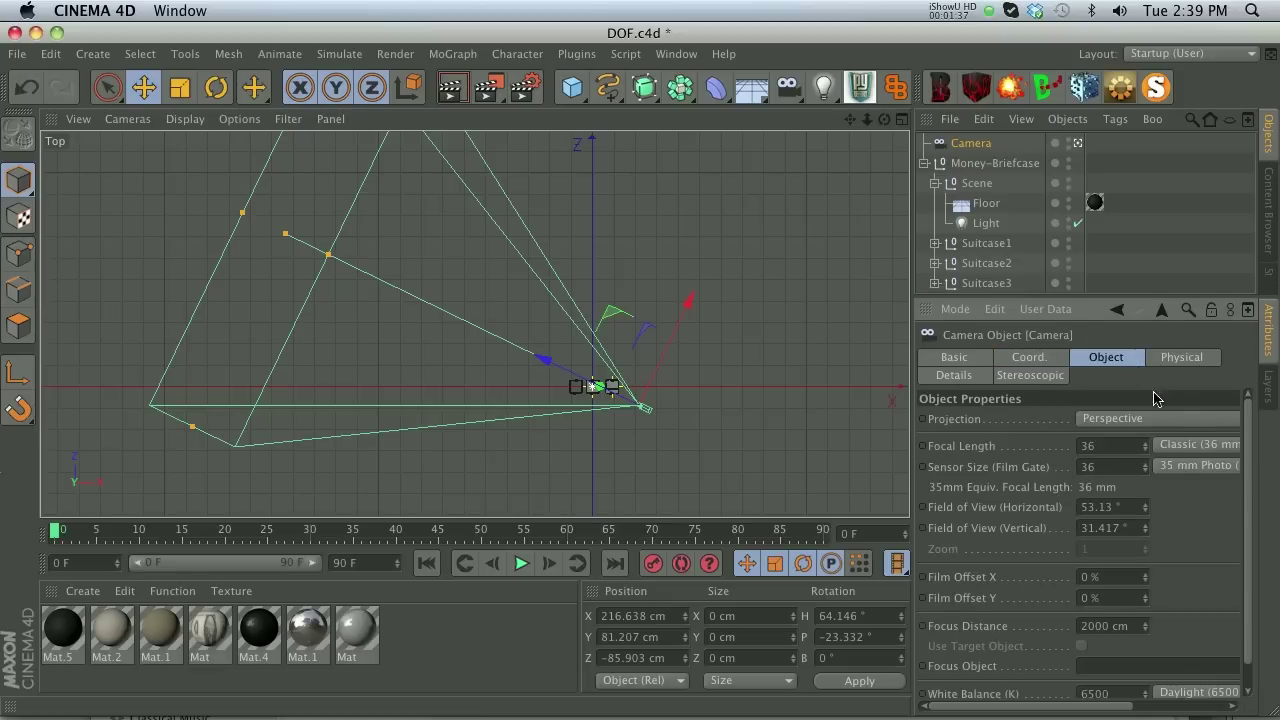
{"action": "scroll", "coordinate": [1250, 440], "scroll_direction": "down", "scroll_amount": 1}
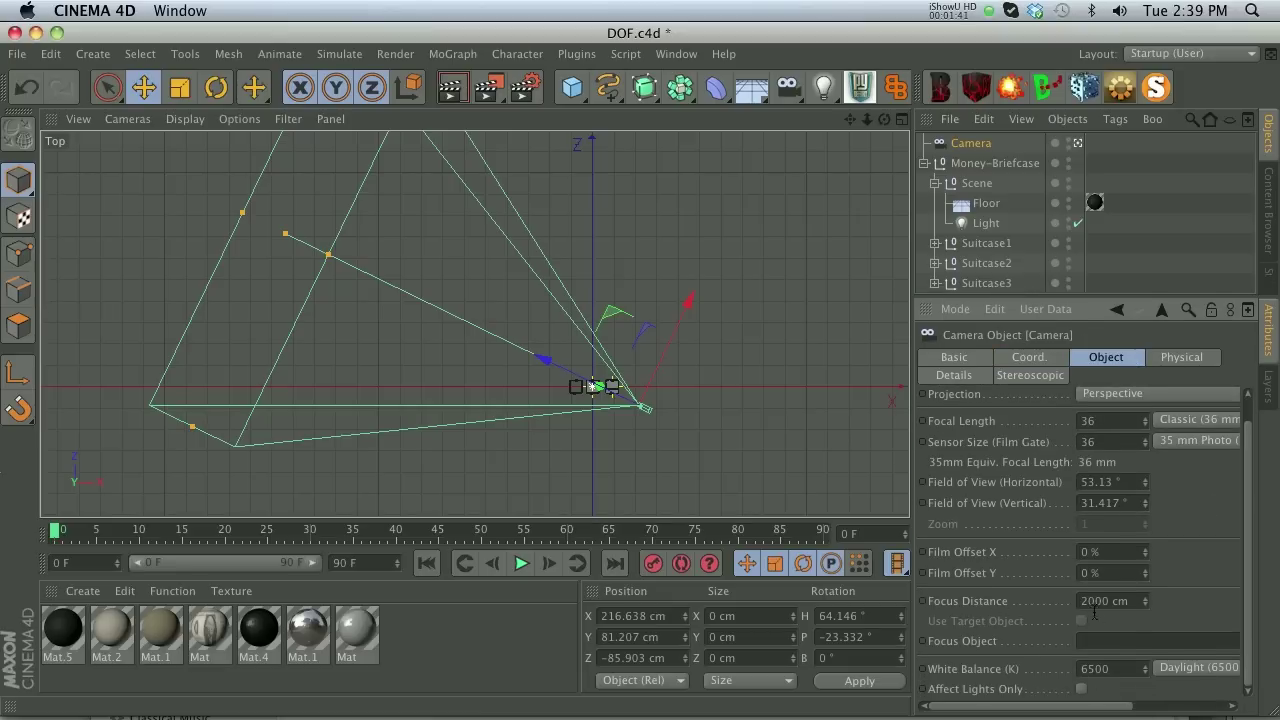
{"action": "mouse_move", "coordinate": [1147, 605]}
{"action": "left_mouse_down"}
{"action": "mouse_move", "coordinate": [1158, 690]}
{"action": "mouse_move", "coordinate": [1147, 596]}
{"action": "mouse_move", "coordinate": [1153, 624]}
{"action": "mouse_move", "coordinate": [1150, 606]}
{"action": "left_mouse_up"}
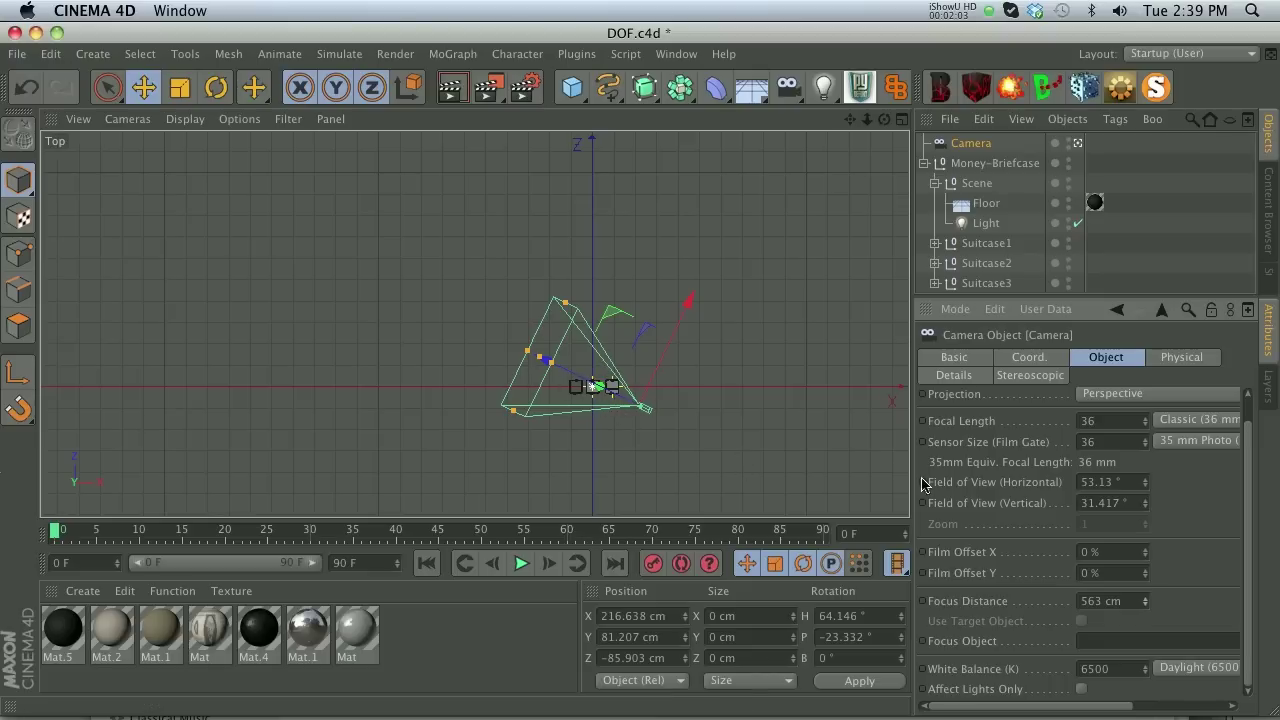
Step: Set the camera's Focus Distance to 477 cm and open its Details settings
{"action": "scroll", "coordinate": [591, 391], "scroll_direction": "up", "scroll_amount": 5}
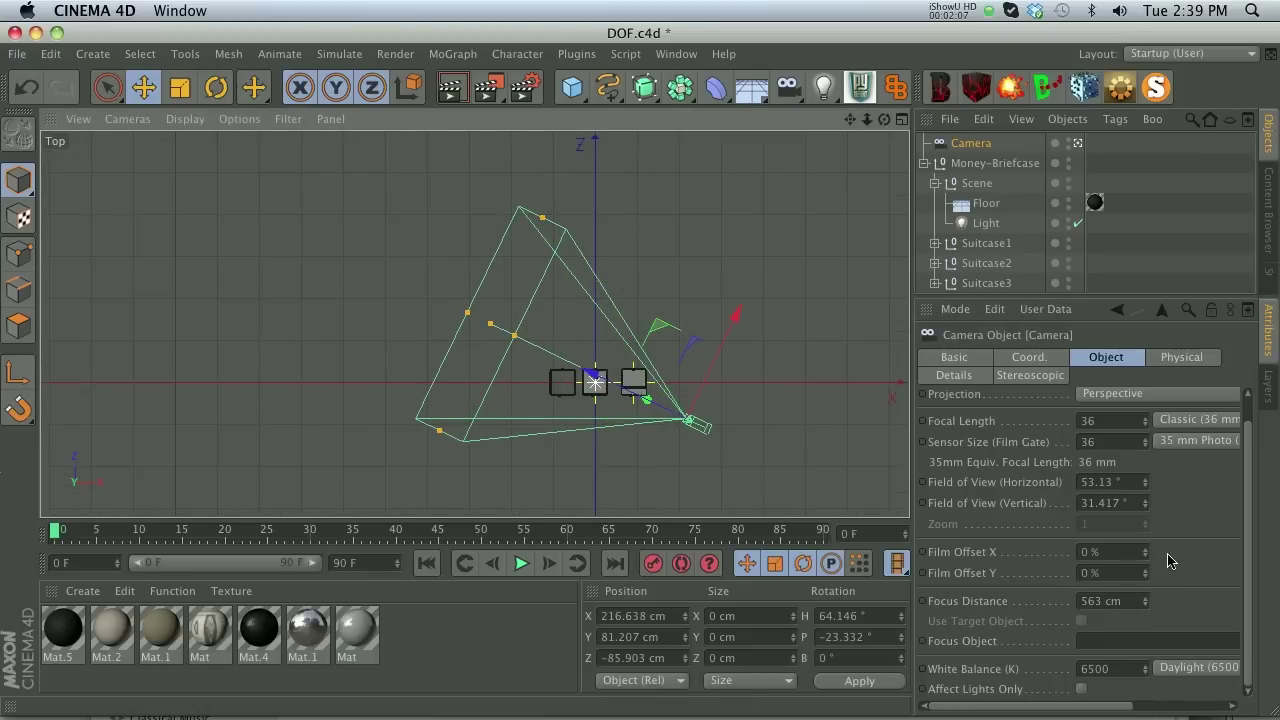
{"action": "left_click_drag", "start_coordinate": [1145, 605], "coordinate": [1145, 606]}
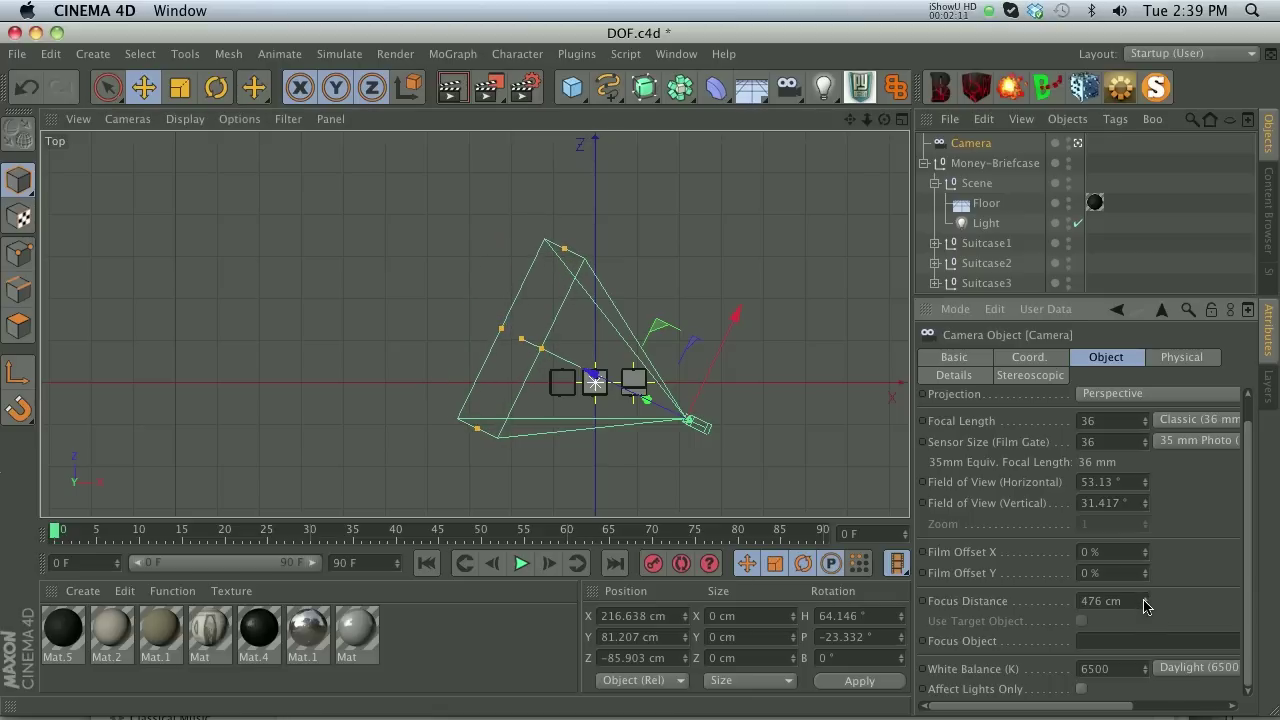
{"action": "left_click", "coordinate": [950, 603]}
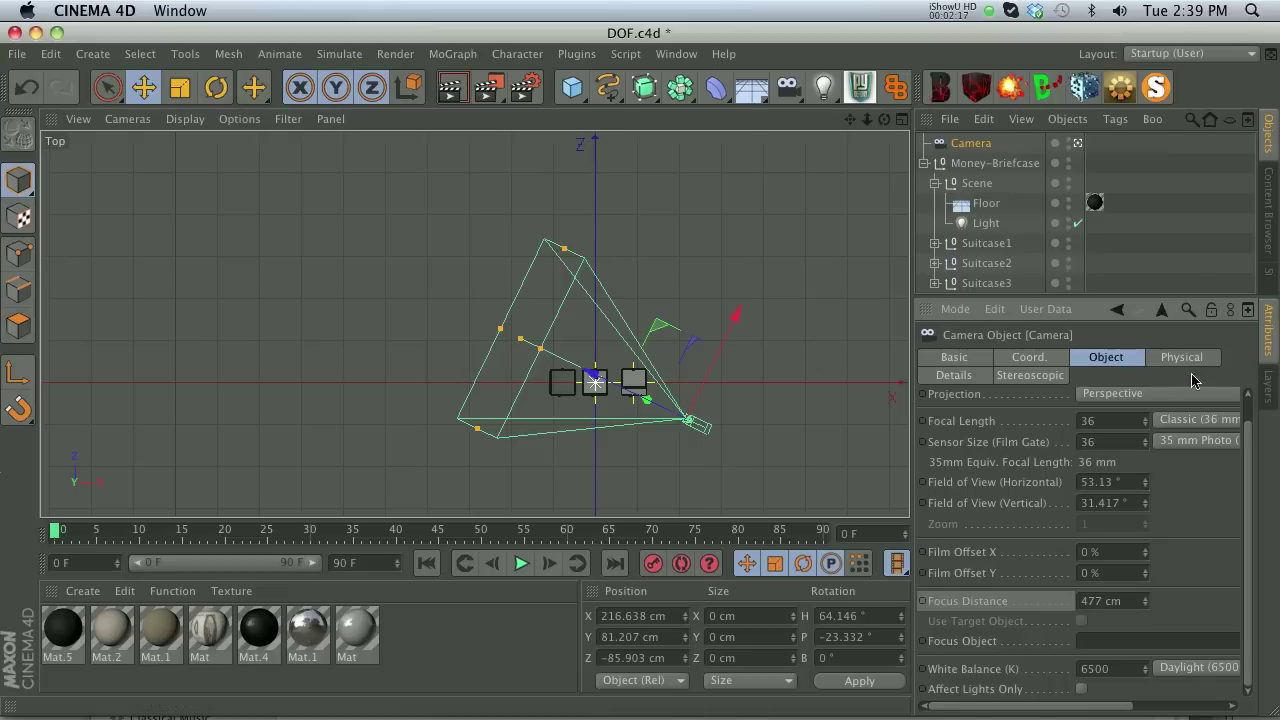
{"action": "left_click", "coordinate": [958, 376]}
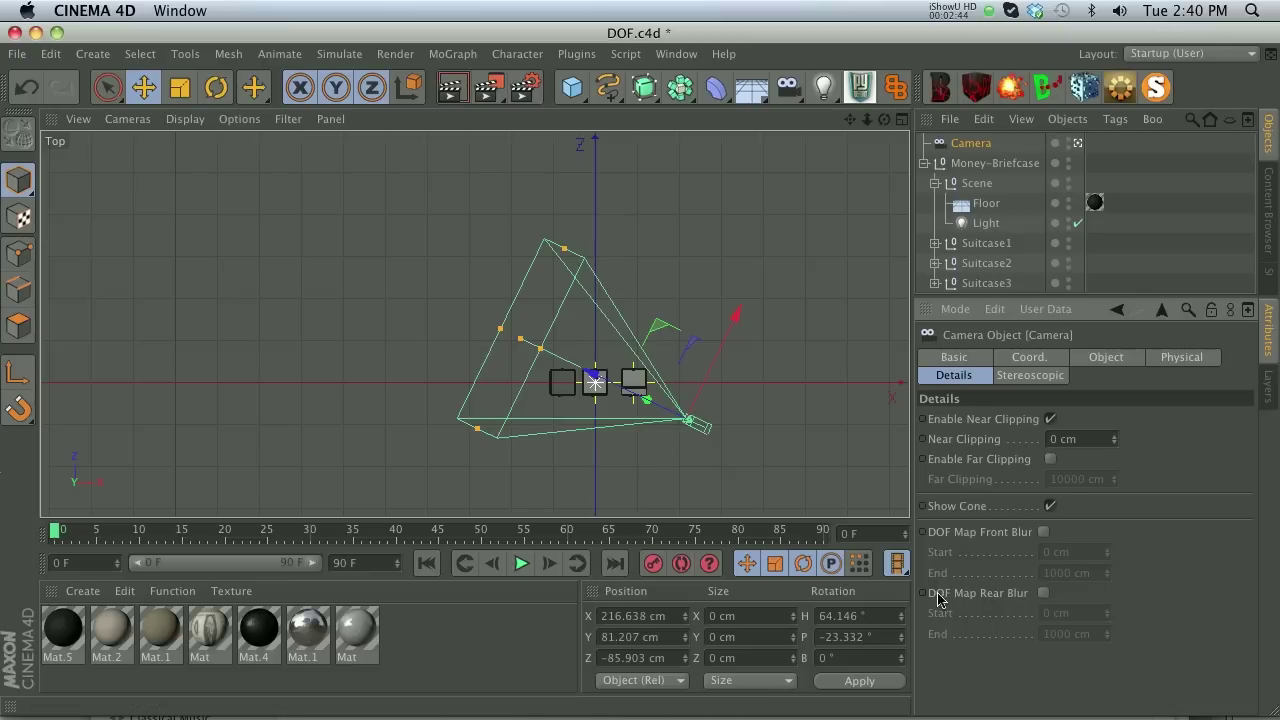
Step: Enable DOF Map Front Blur and set its End distance to 427 cm
{"action": "left_click", "coordinate": [1044, 532]}
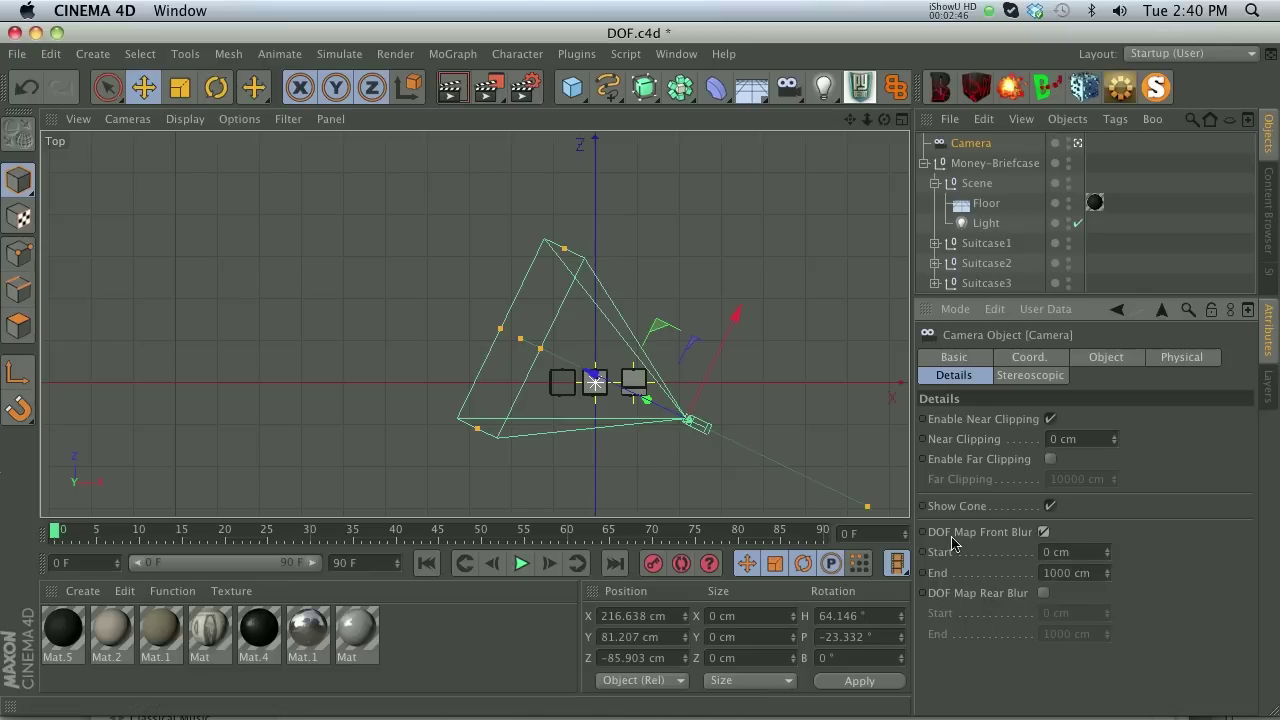
{"action": "left_click_drag", "start_coordinate": [1106, 577], "coordinate": [1107, 598]}
{"action": "left_click_drag", "start_coordinate": [1107, 582], "coordinate": [1109, 584]}
{"action": "left_click_drag", "start_coordinate": [1108, 584], "coordinate": [1108, 580]}
{"action": "left_click_drag", "start_coordinate": [1106, 576], "coordinate": [1108, 580]}
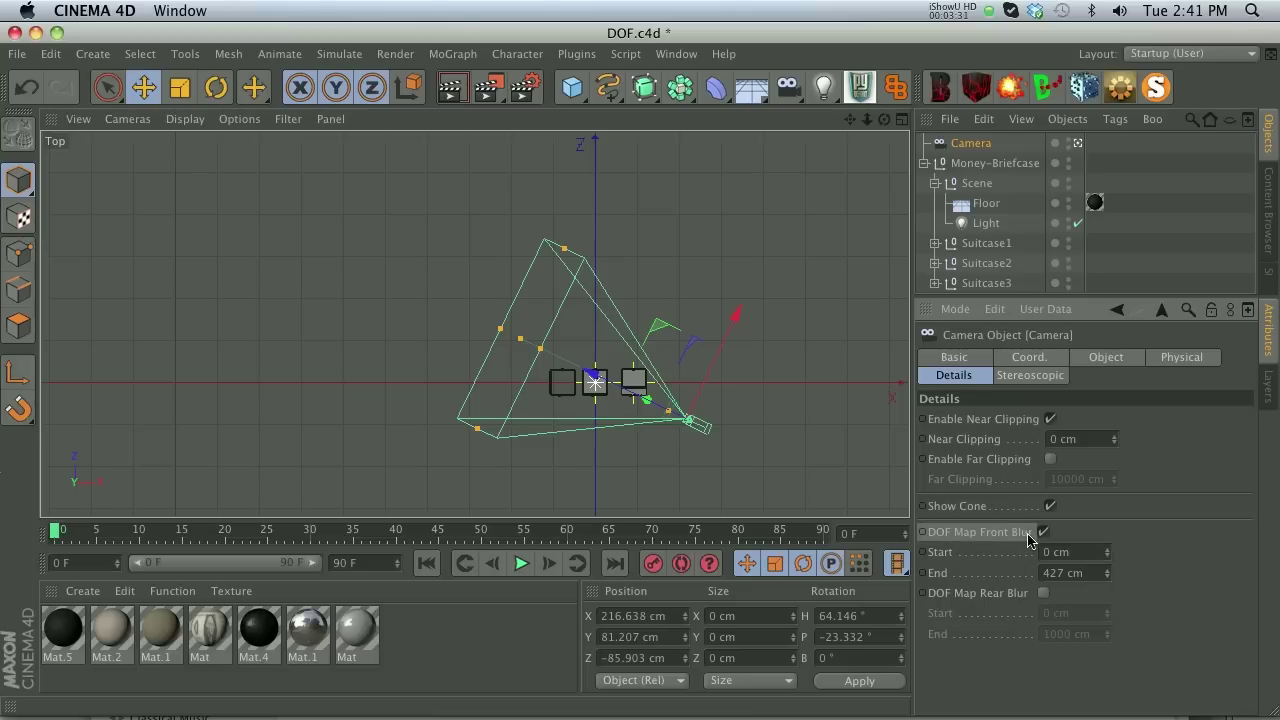
{"action": "left_click", "coordinate": [1175, 360]}
{"action": "left_click", "coordinate": [1104, 358]}
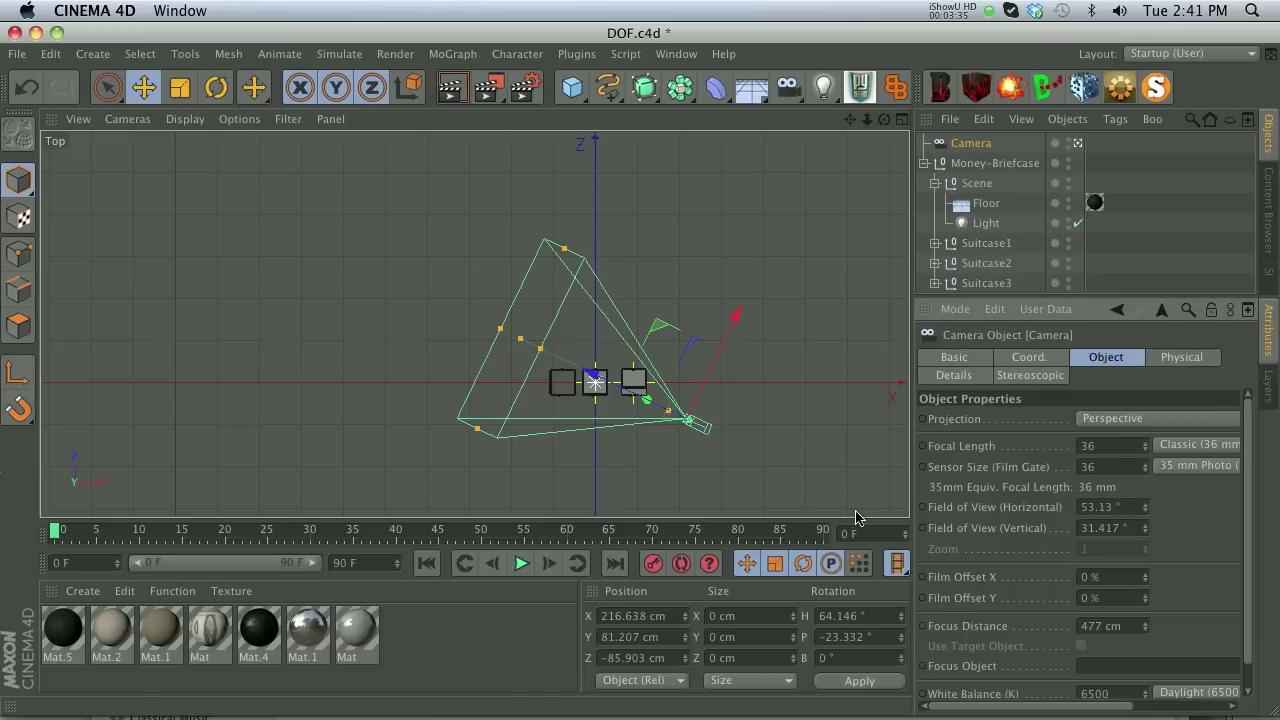
Step: Re-render the scene, overwriting DOF.png and DepthPass_depth.png
{"action": "left_click", "coordinate": [490, 88]}
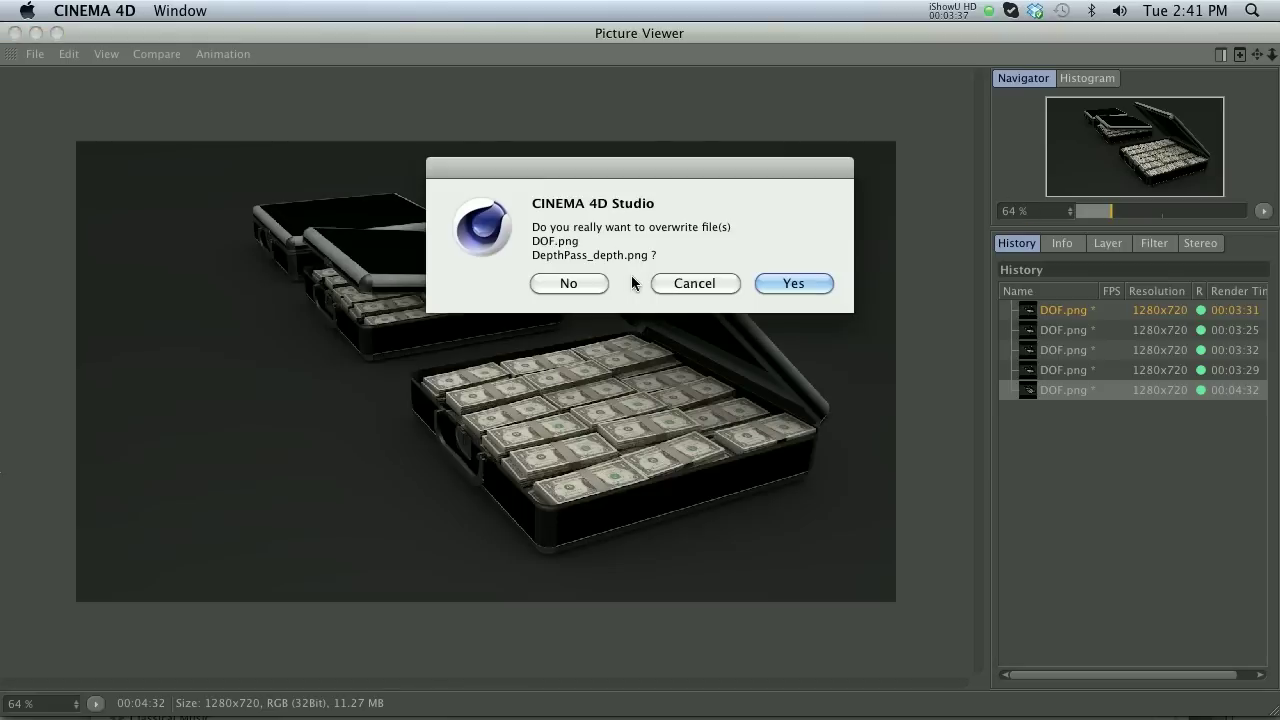
{"action": "left_click", "coordinate": [805, 284]}
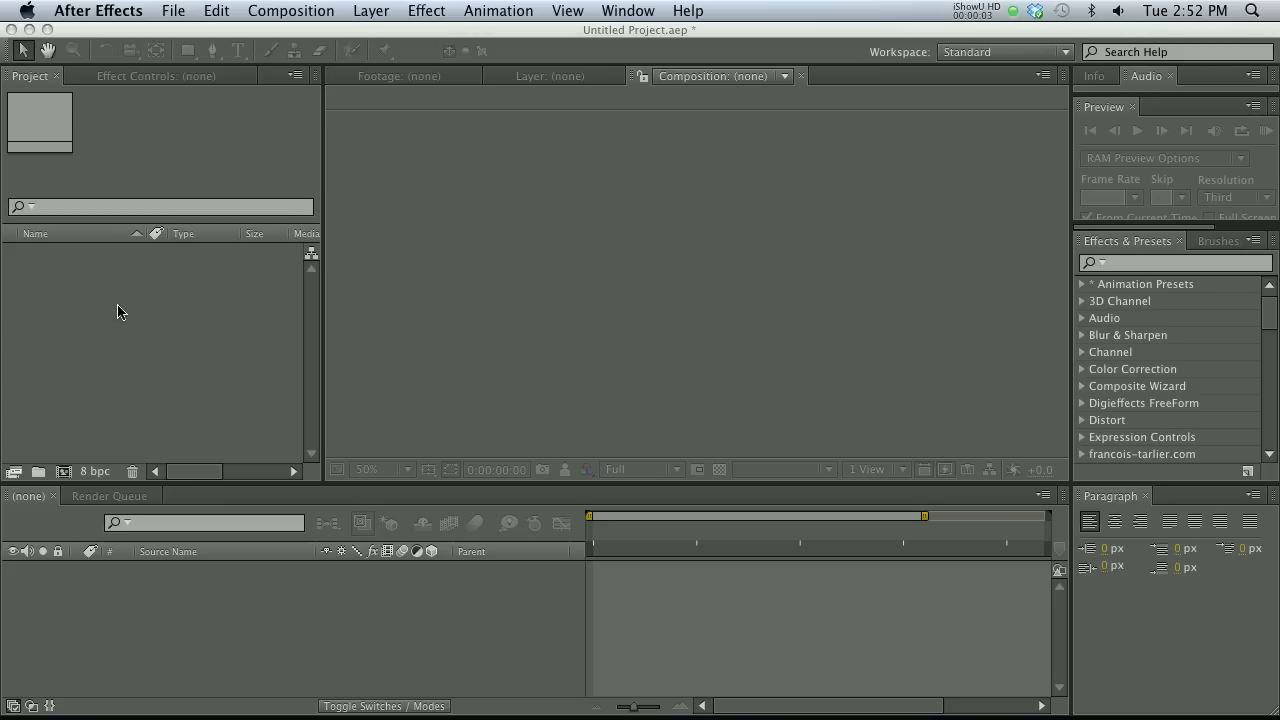
{"action": "right_click", "coordinate": [117, 312]}
Step: Import the re-rendered DOF.png and DepthPass_depth.png into After Effects
{"action": "mouse_move", "coordinate": [328, 372]}
{"action": "left_click", "coordinate": [392, 370]}
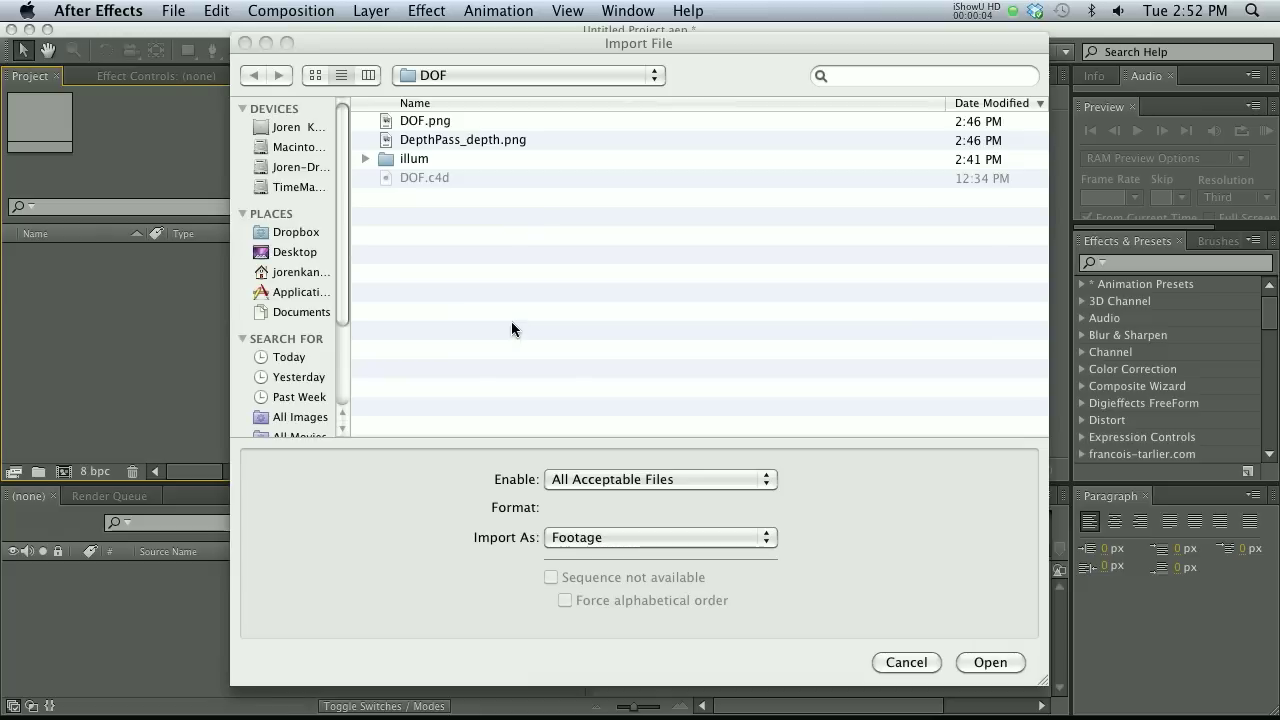
{"action": "left_click_drag", "start_coordinate": [603, 234], "coordinate": [431, 178]}
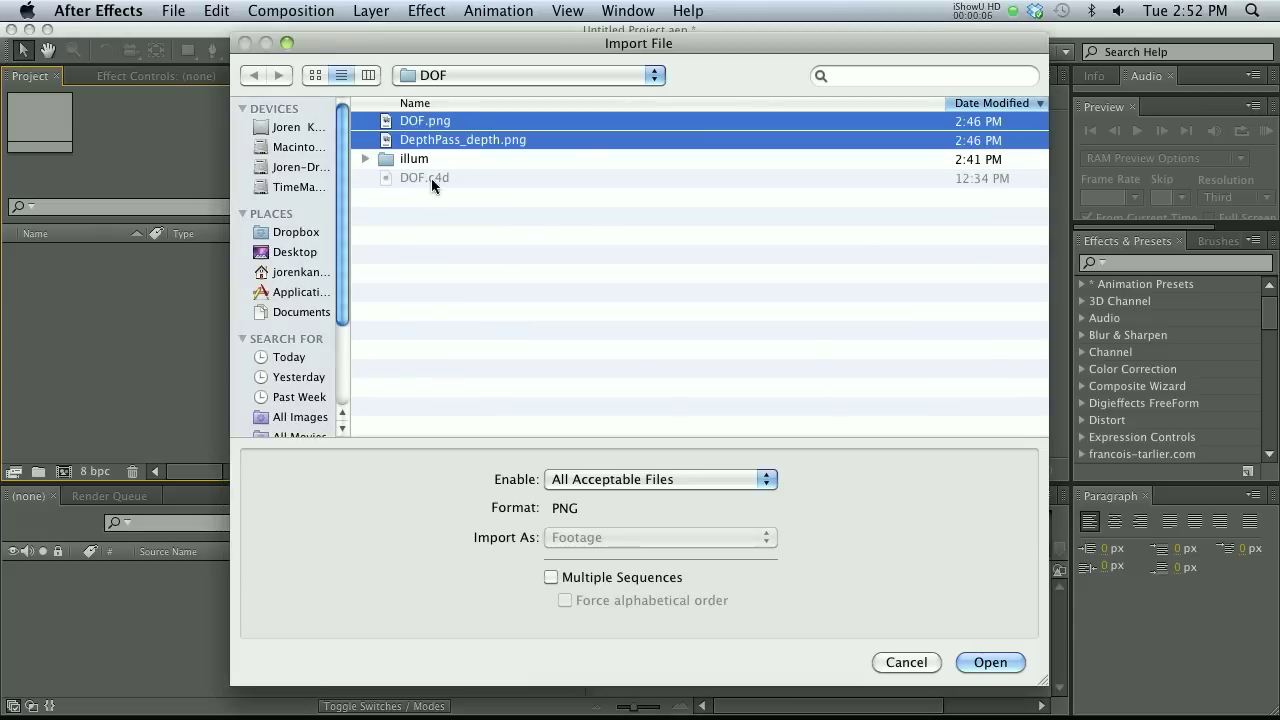
{"action": "left_click", "coordinate": [990, 662]}
Step: Build a DOF composition from both, with the depth pass layer above DOF.png
{"action": "left_click_drag", "start_coordinate": [63, 289], "coordinate": [63, 471]}
{"action": "left_click", "coordinate": [882, 628]}
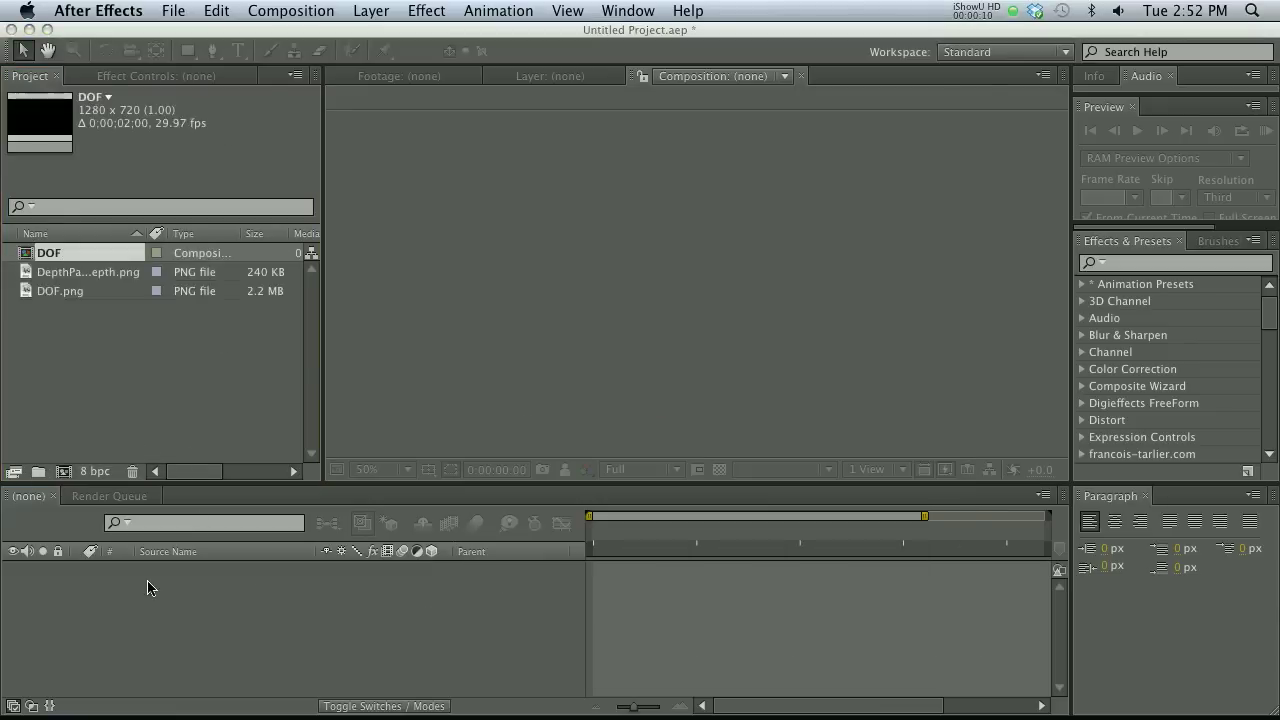
{"action": "left_click", "coordinate": [43, 587]}
{"action": "left_click_drag", "start_coordinate": [206, 587], "coordinate": [172, 569]}
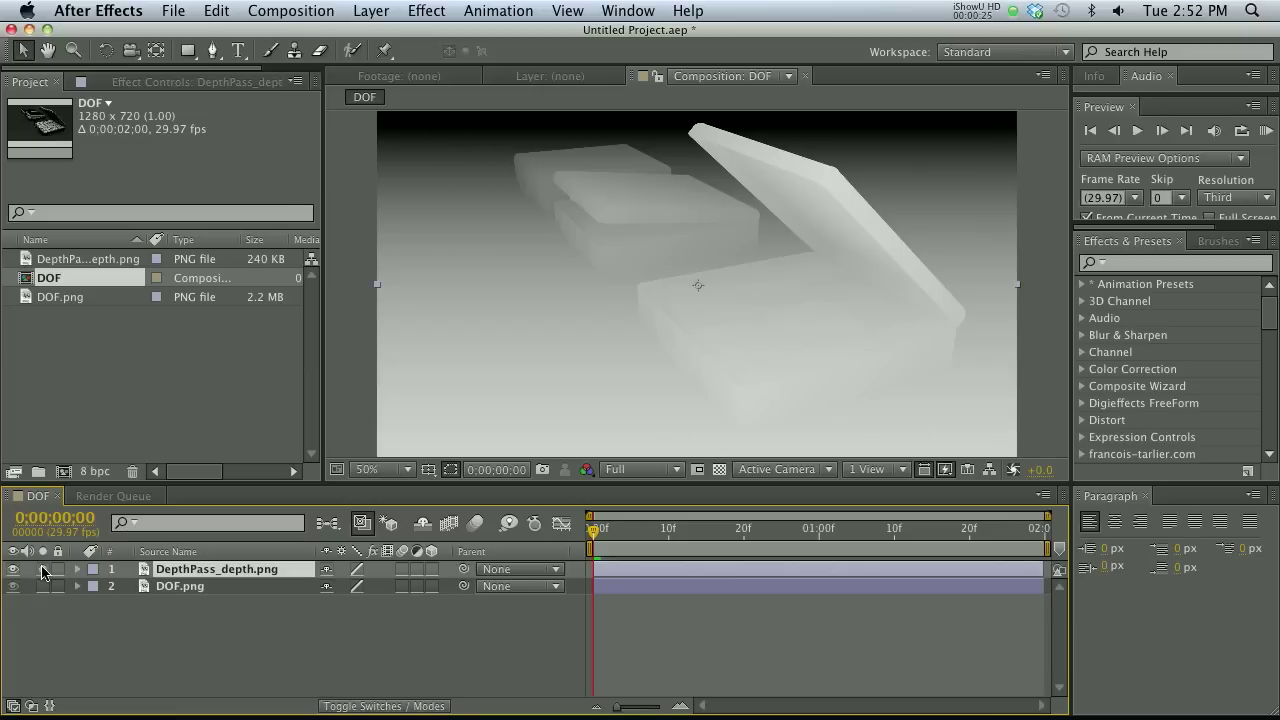
Step: Turn off DepthPass_depth.png's visibility, enlarge the viewer, and select the DOF.png layer
{"action": "left_click", "coordinate": [68, 610]}
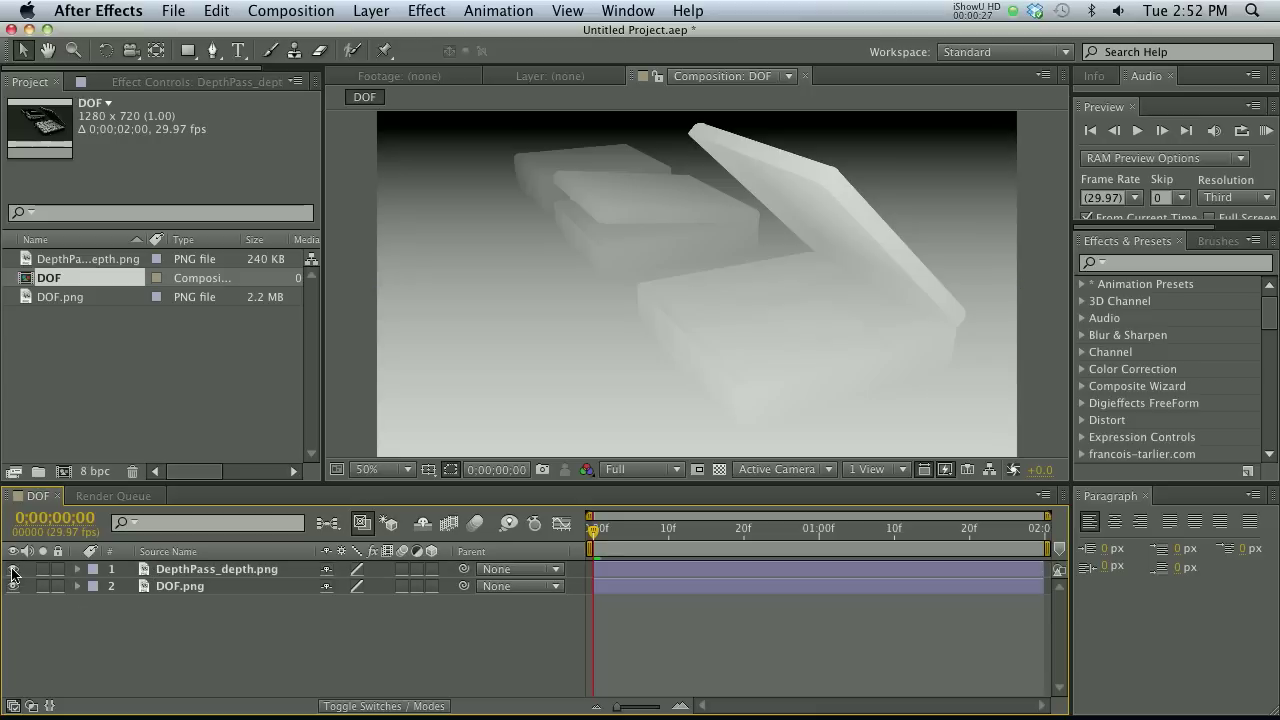
{"action": "left_click", "coordinate": [13, 569]}
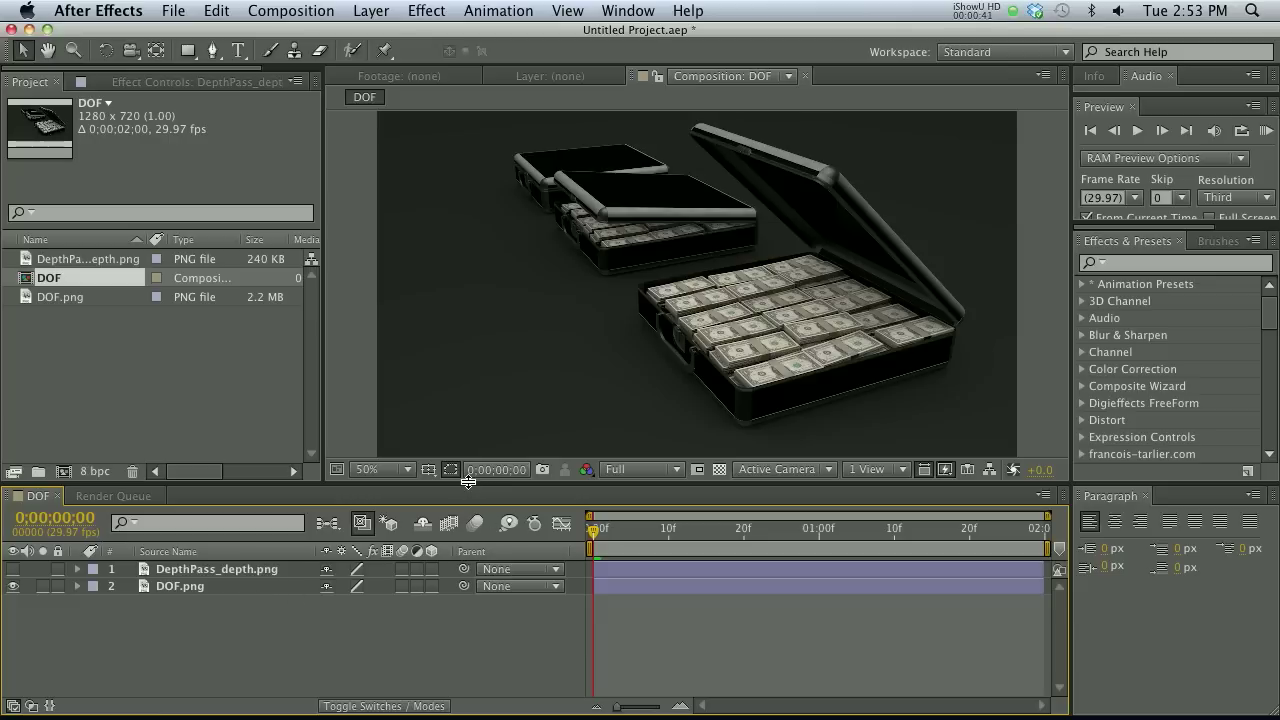
{"action": "left_click_drag", "start_coordinate": [468, 481], "coordinate": [468, 507]}
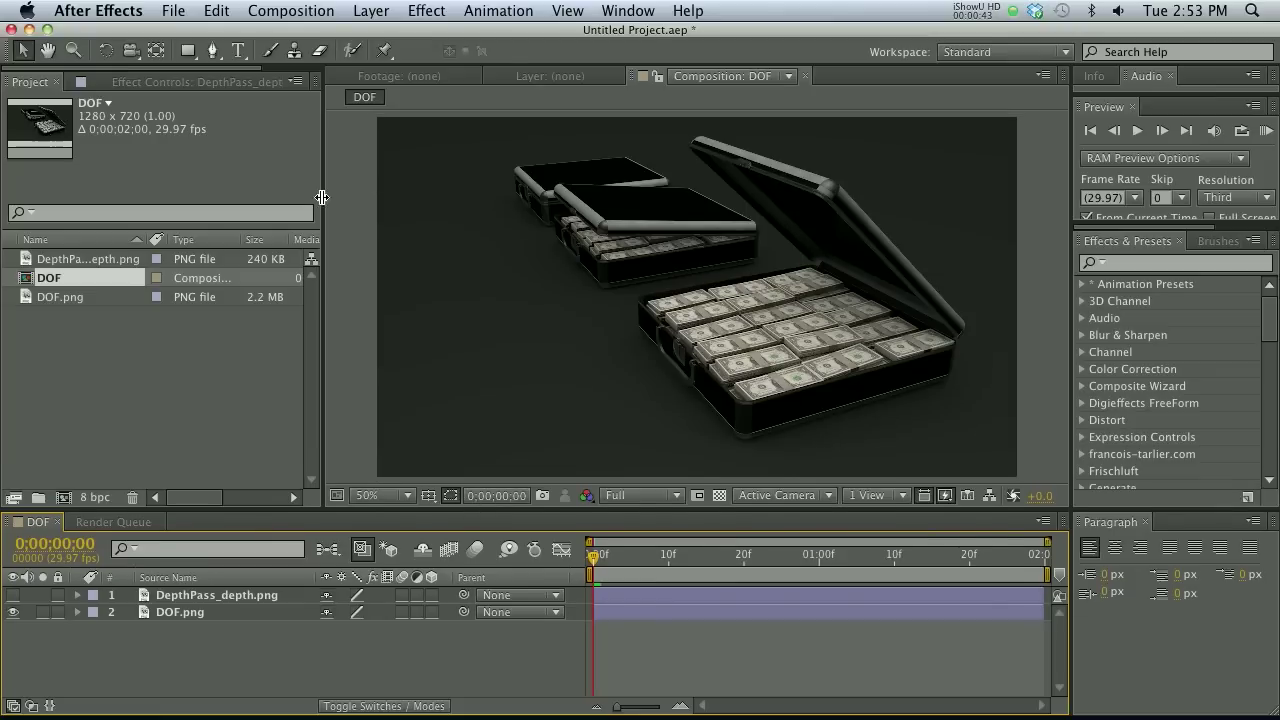
{"action": "left_click", "coordinate": [183, 614]}
Step: Apply Camera Lens Blur to DOF.png with Blur Map Layer set to DepthPass_depth.png
{"action": "left_click", "coordinate": [425, 10]}
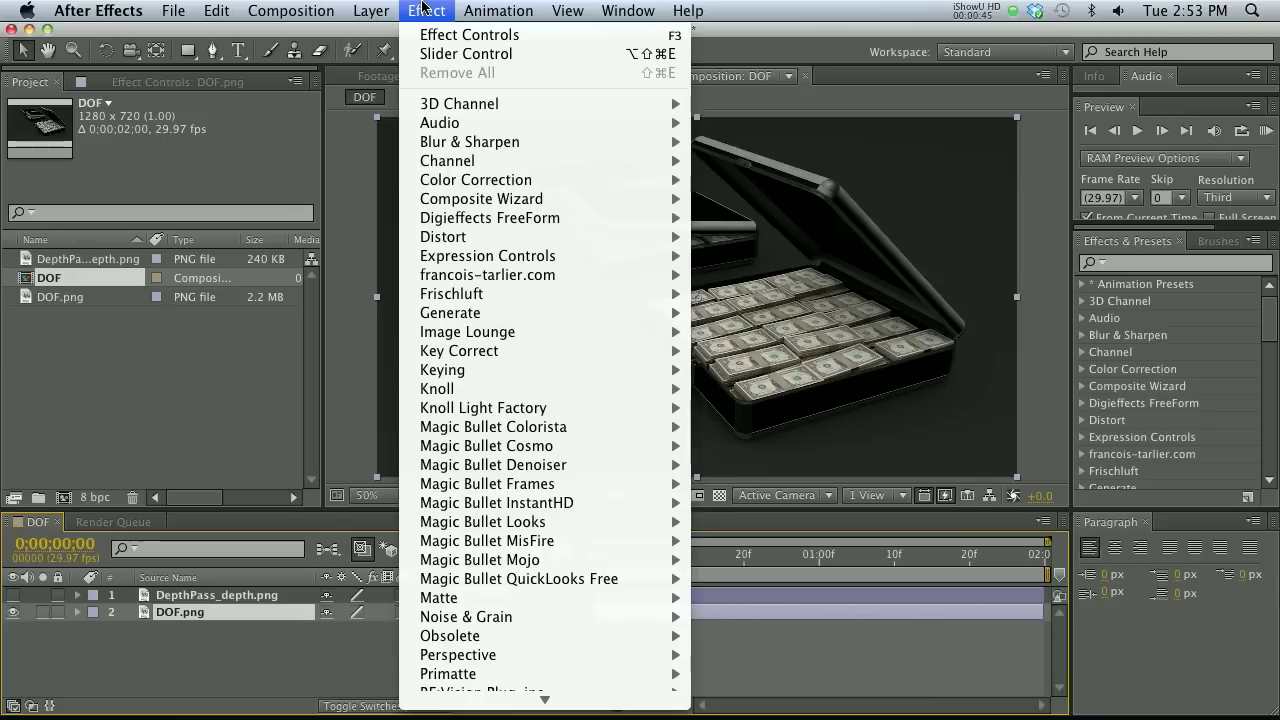
{"action": "mouse_move", "coordinate": [483, 147]}
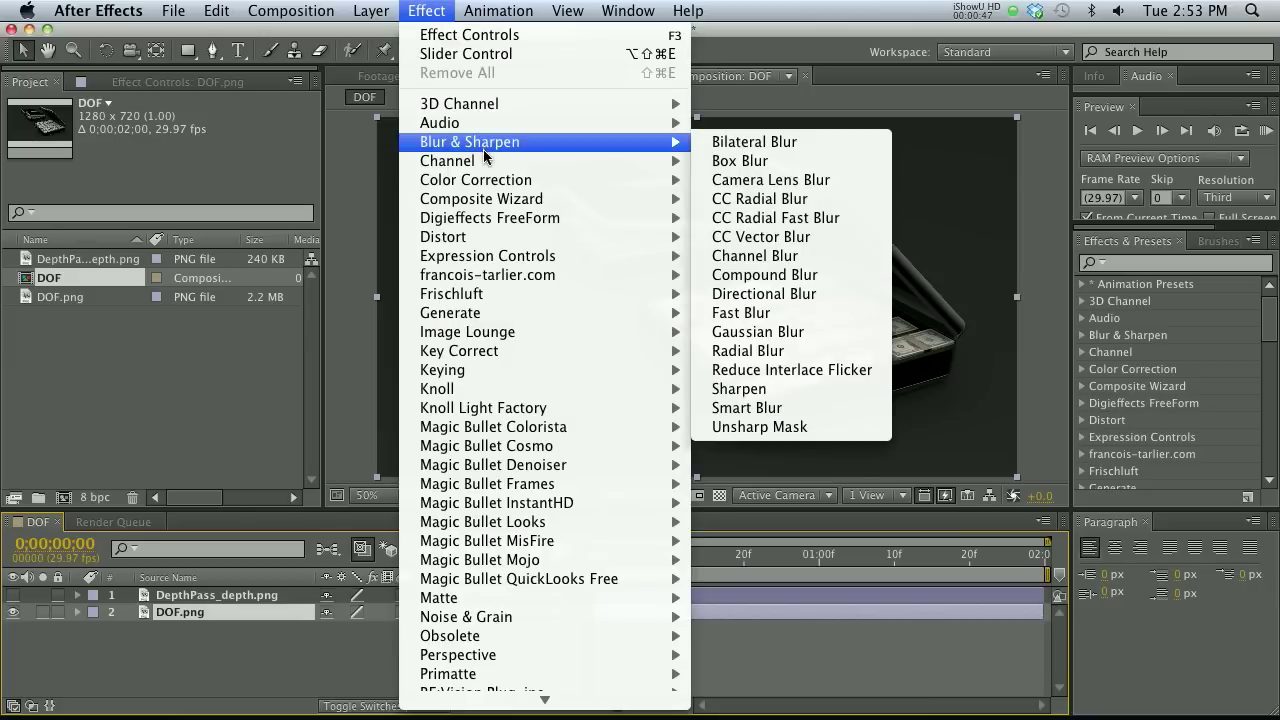
{"action": "left_click", "coordinate": [770, 180]}
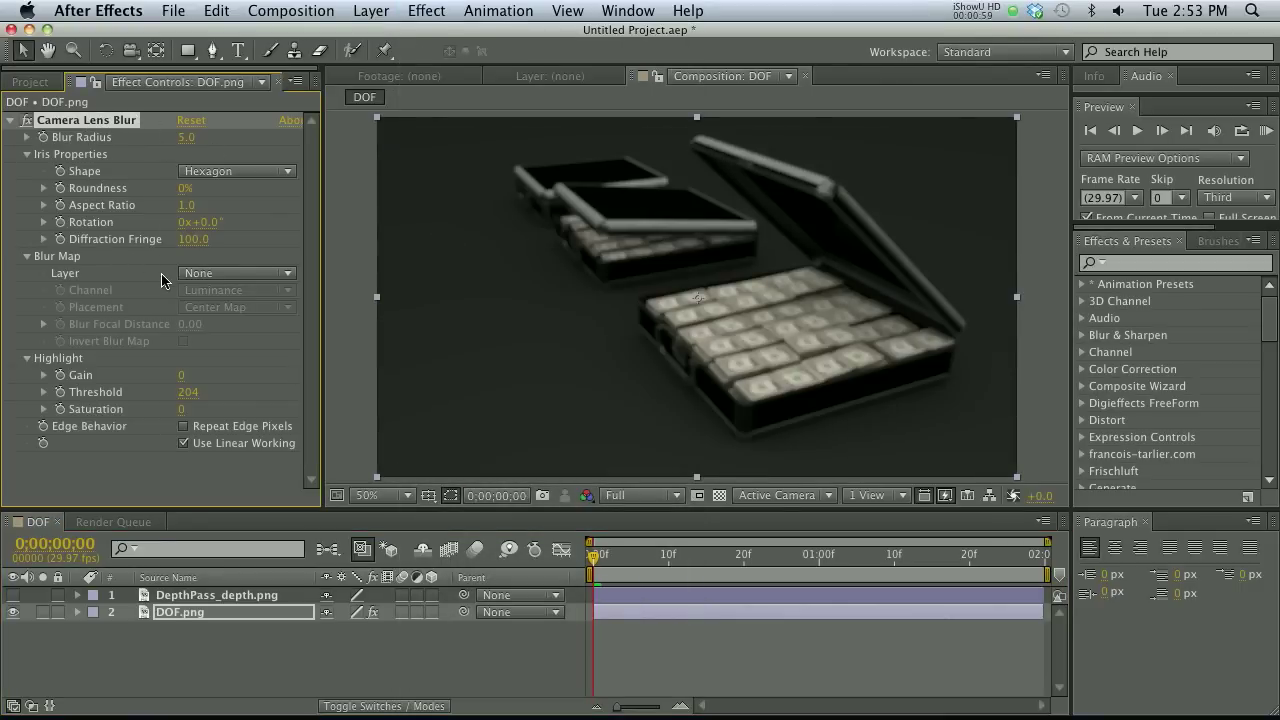
{"action": "left_click", "coordinate": [212, 277]}
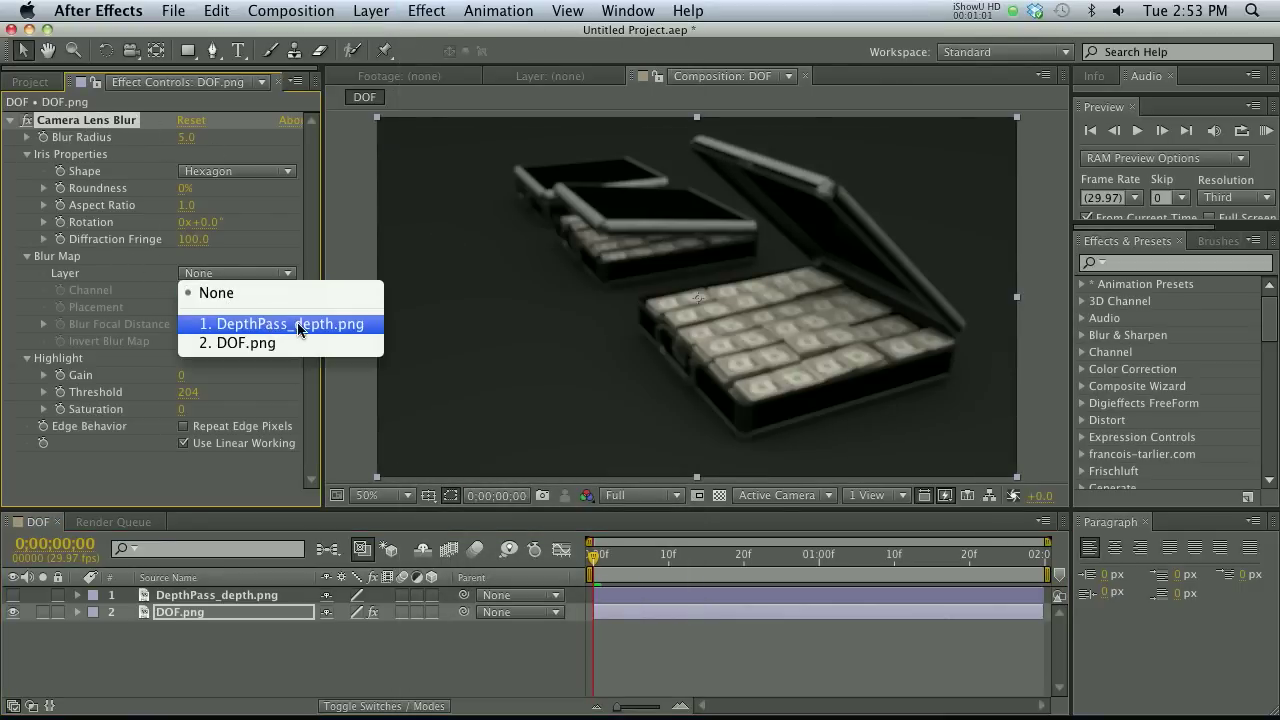
{"action": "left_click", "coordinate": [268, 326]}
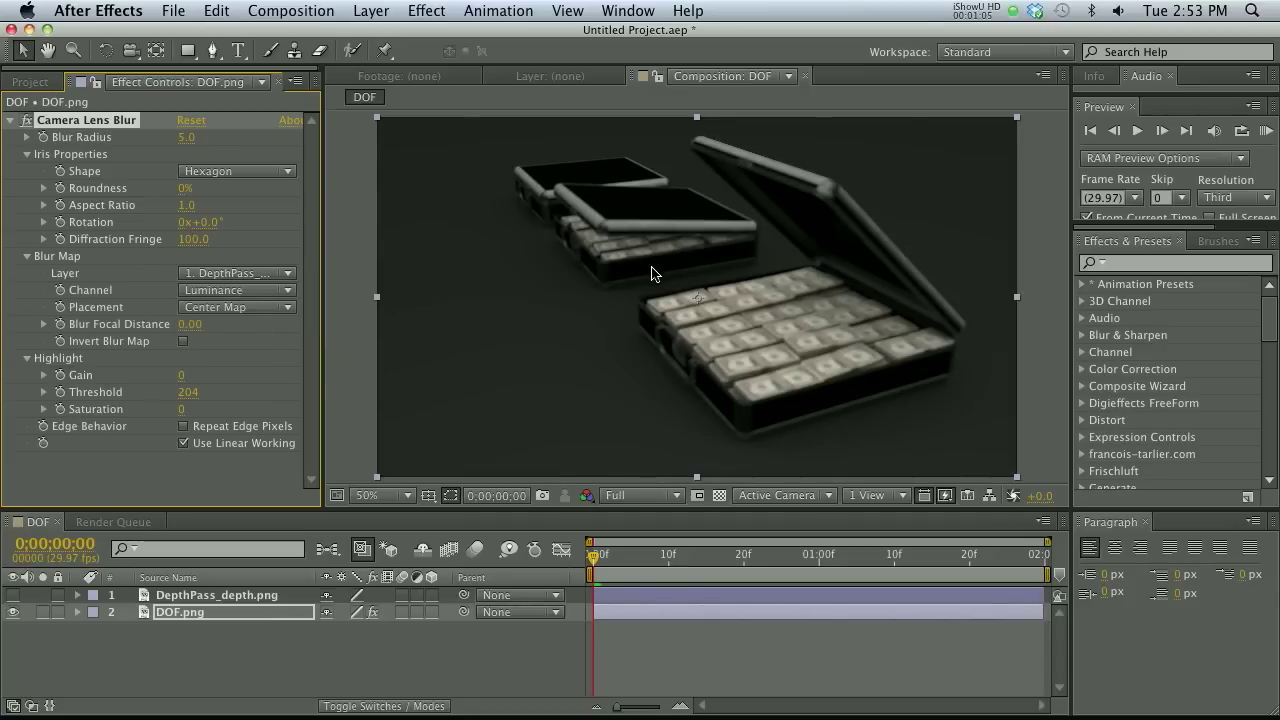
Step: Raise Camera Lens Blur's radius to about 15, enable Repeat Edge Pixels, and shift the focal distance
{"action": "left_click_drag", "start_coordinate": [184, 138], "coordinate": [201, 145]}
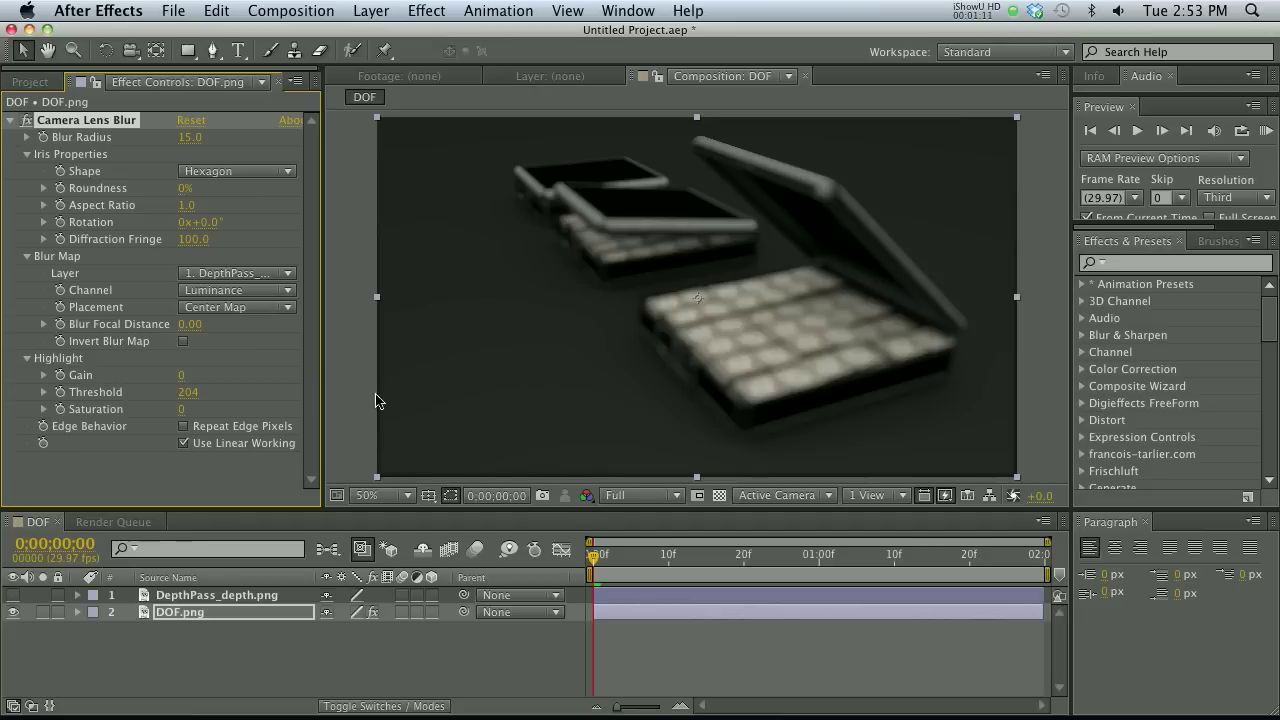
{"action": "left_click", "coordinate": [183, 427]}
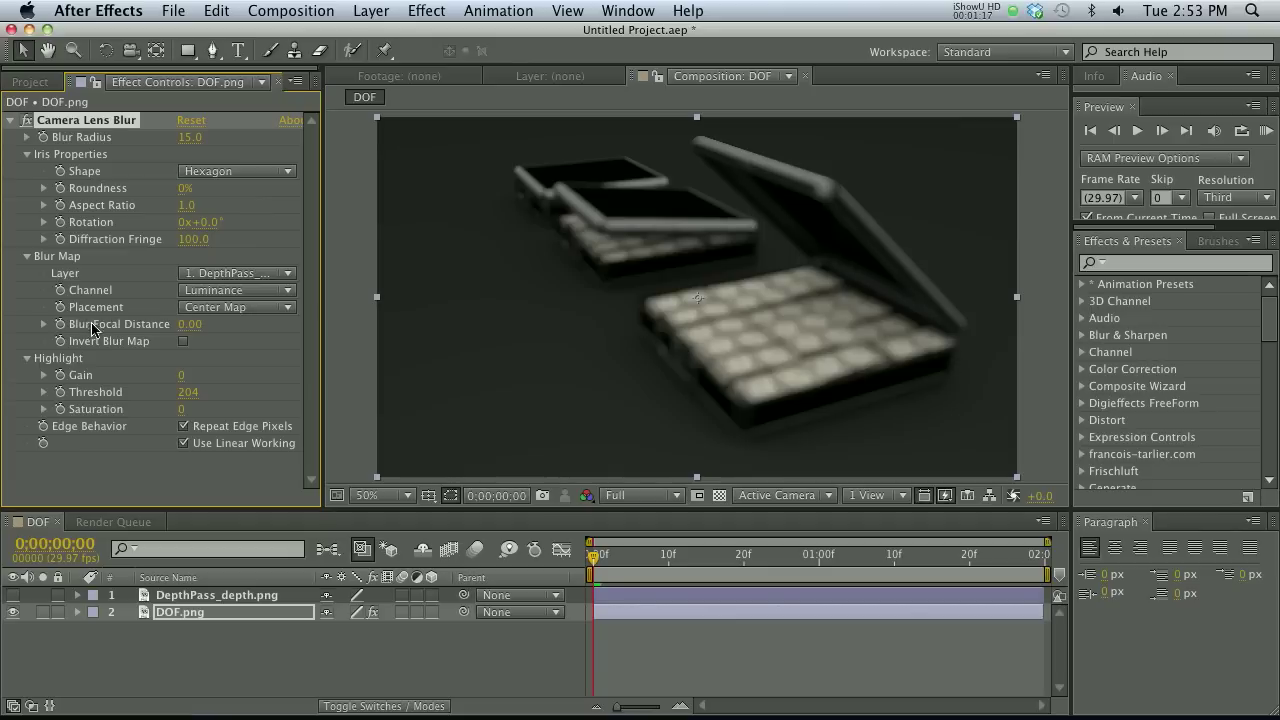
{"action": "left_click_drag", "start_coordinate": [204, 325], "coordinate": [278, 333]}
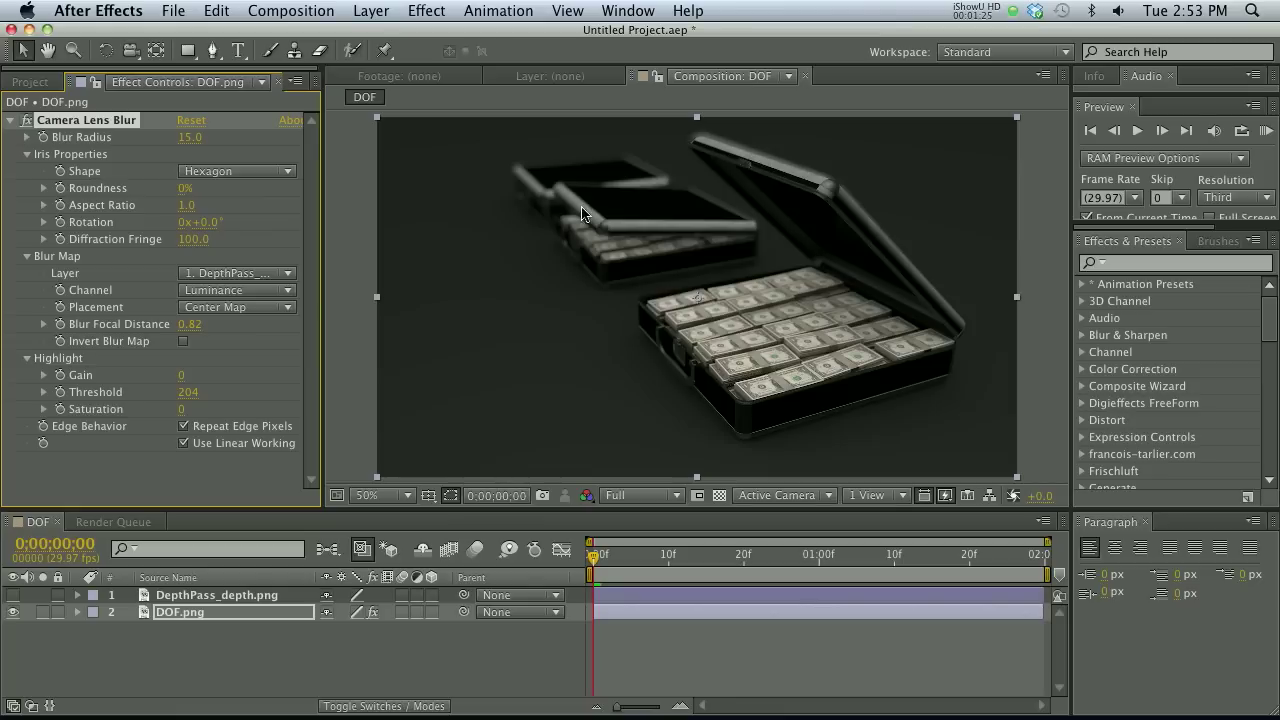
{"action": "mouse_move", "coordinate": [183, 320]}
{"action": "left_mouse_down"}
{"action": "mouse_move", "coordinate": [195, 324]}
{"action": "mouse_move", "coordinate": [174, 333]}
{"action": "left_mouse_up"}
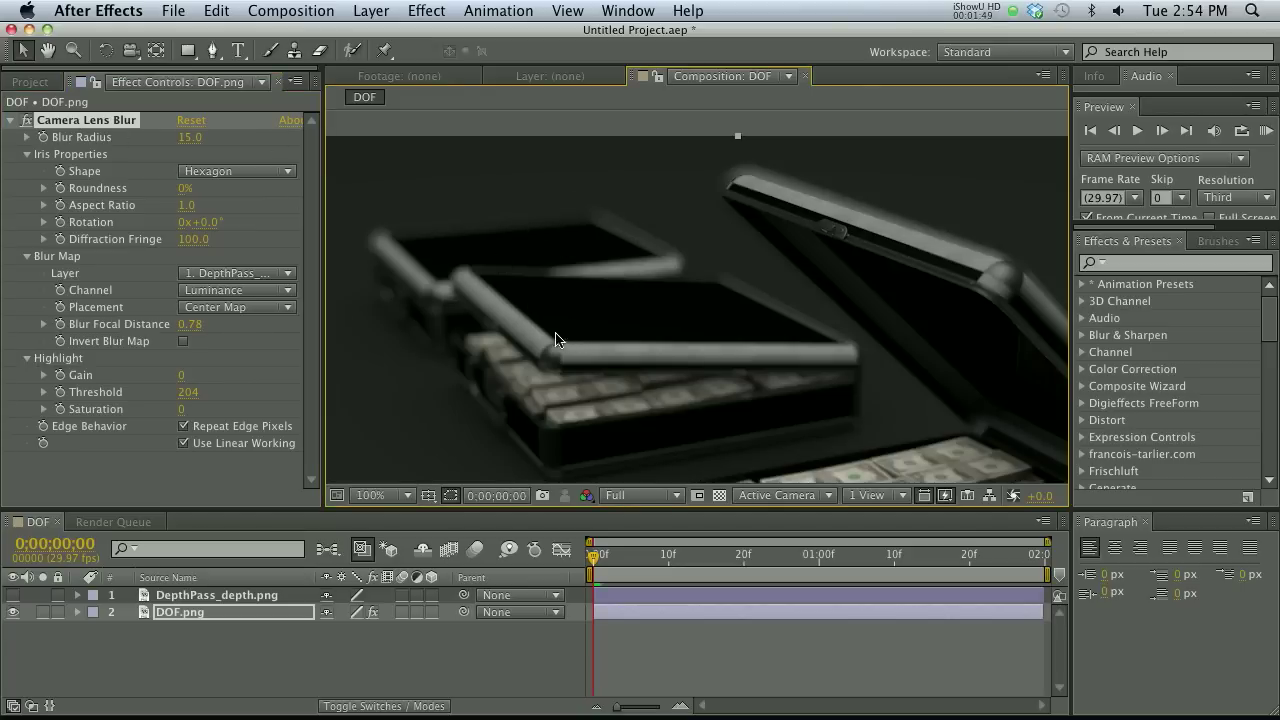
Step: Try other blur radius values while reframing the view, then delete the Camera Lens Blur effect
{"action": "left_click_drag", "start_coordinate": [740, 194], "coordinate": [617, 200]}
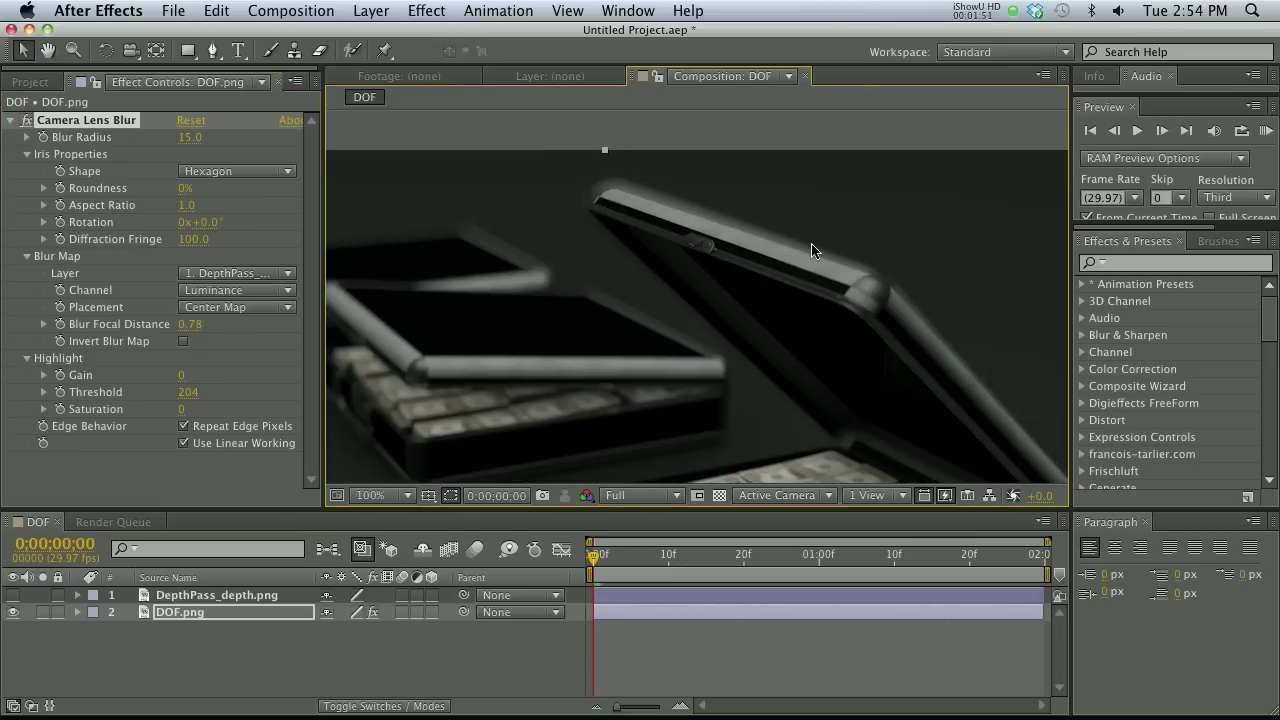
{"action": "left_click_drag", "start_coordinate": [190, 137], "coordinate": [190, 137]}
{"action": "key", "text": "space"}
{"action": "left_click_drag", "start_coordinate": [651, 306], "coordinate": [691, 209]}
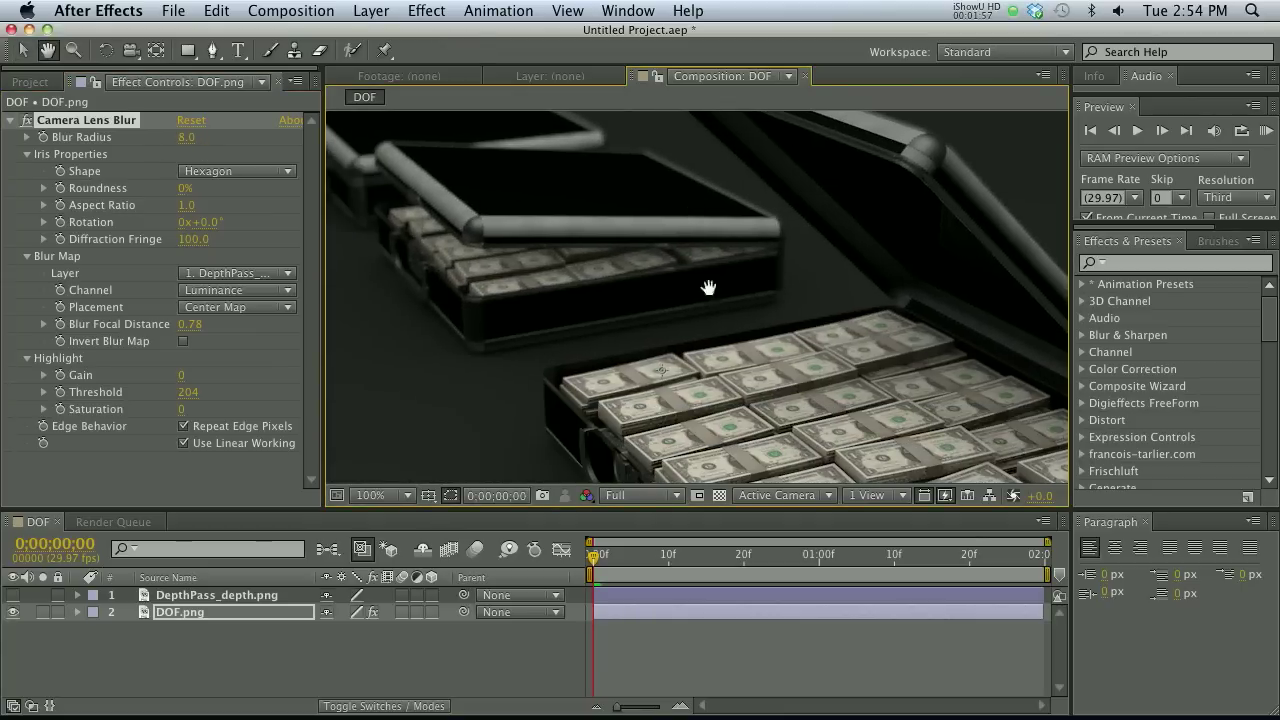
{"action": "key", "text": "comma"}
{"action": "key", "text": "comma"}
{"action": "scroll", "coordinate": [725, 300], "scroll_direction": "down", "scroll_amount": 1}
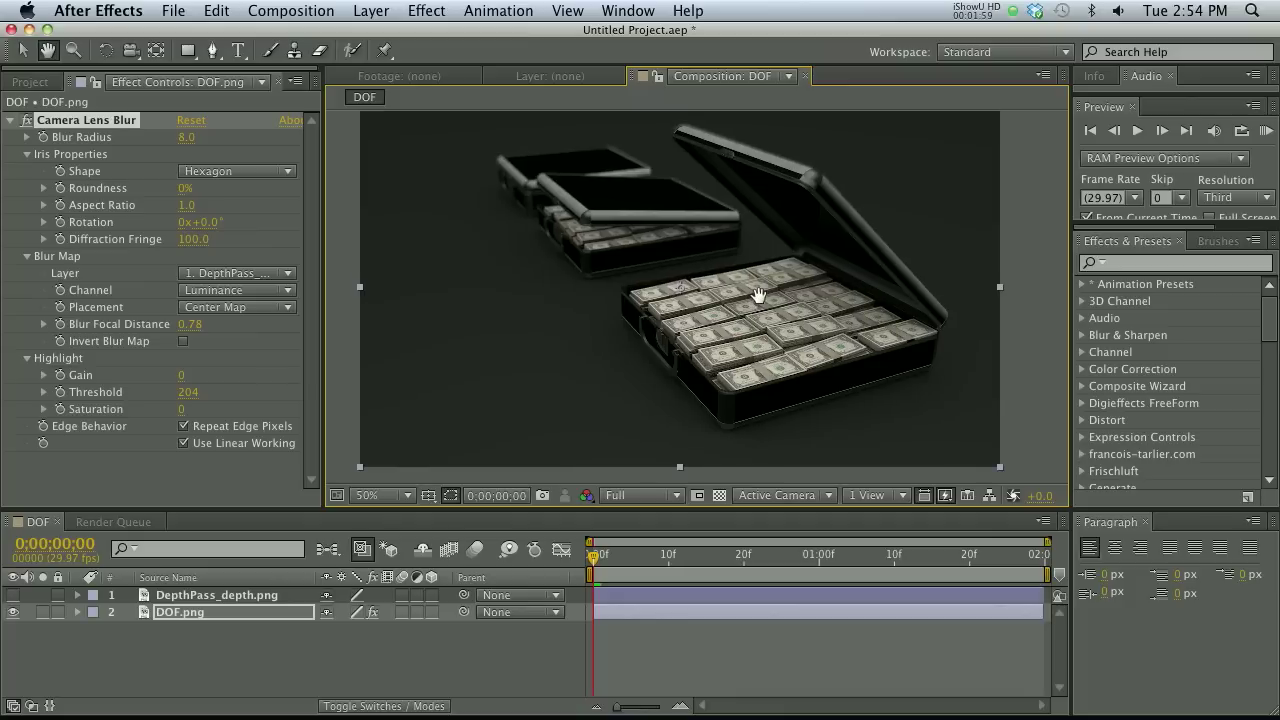
{"action": "left_click_drag", "start_coordinate": [757, 295], "coordinate": [759, 305]}
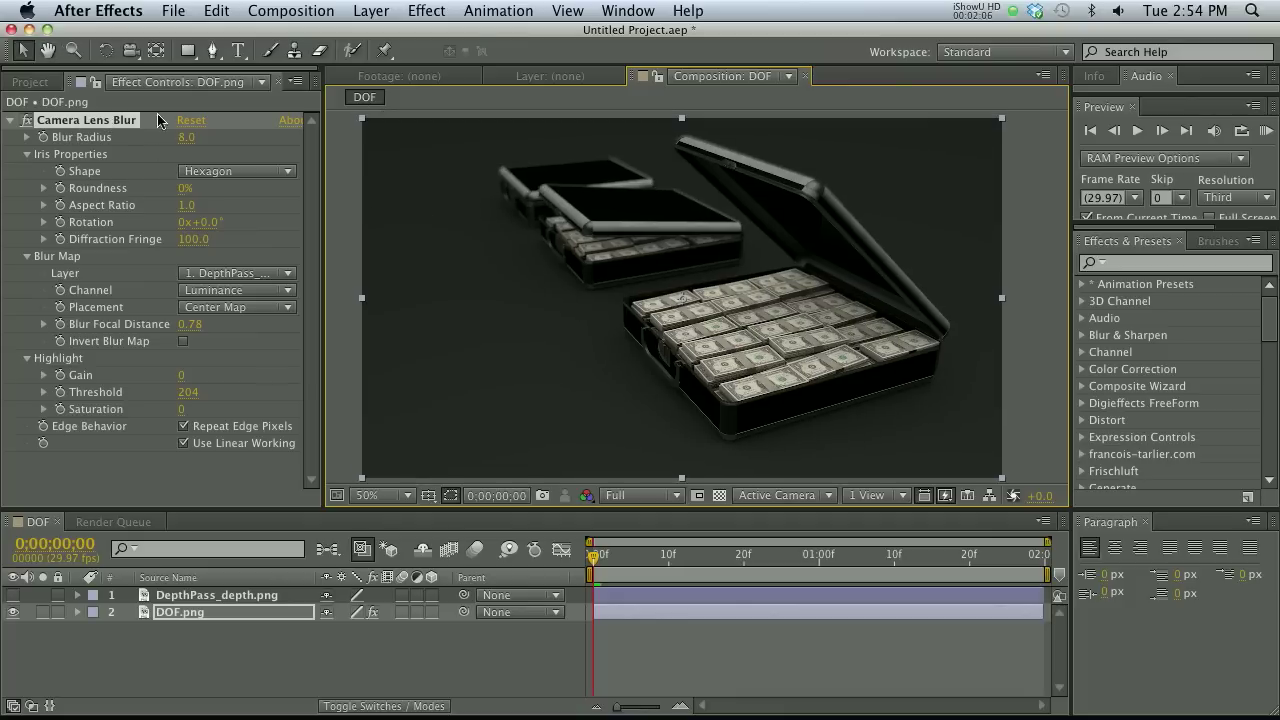
{"action": "left_click_drag", "start_coordinate": [184, 137], "coordinate": [190, 138]}
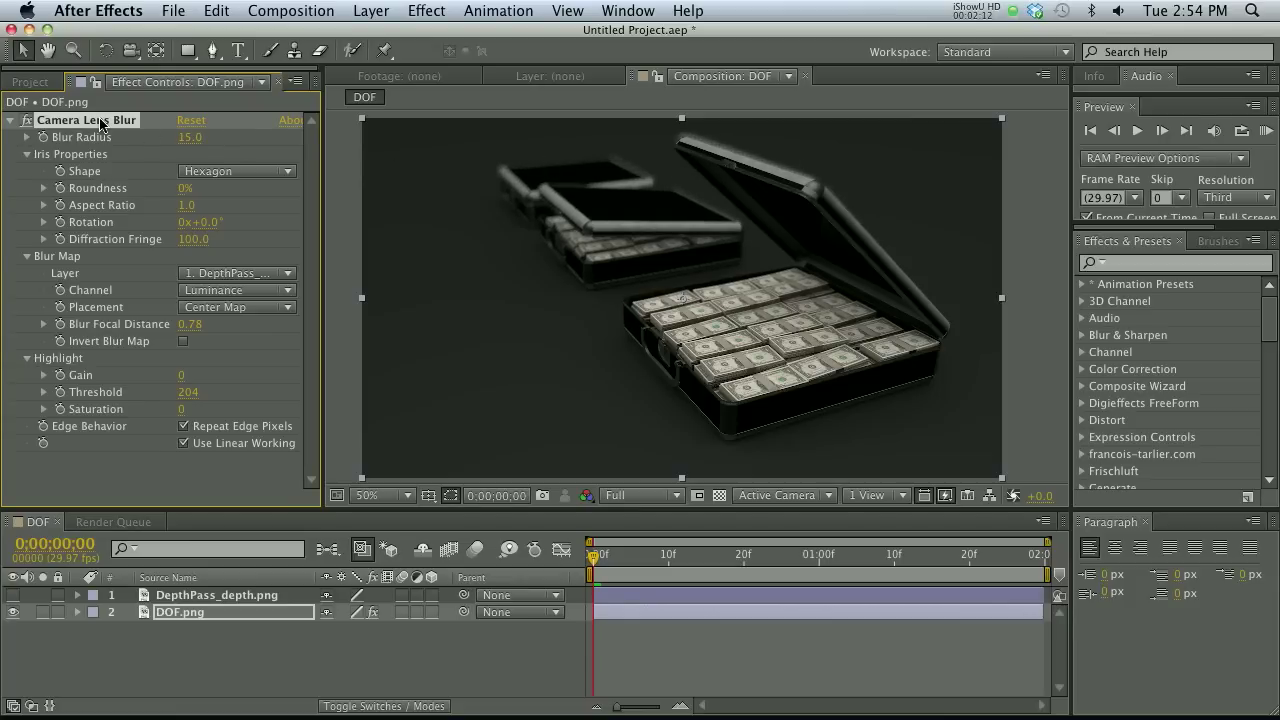
{"action": "key", "text": "Delete"}
Step: Apply FL Depth Of Field to DOF.png with DepthPass_depth.png as depth layer and radius 16.8
{"action": "left_click", "coordinate": [410, 10]}
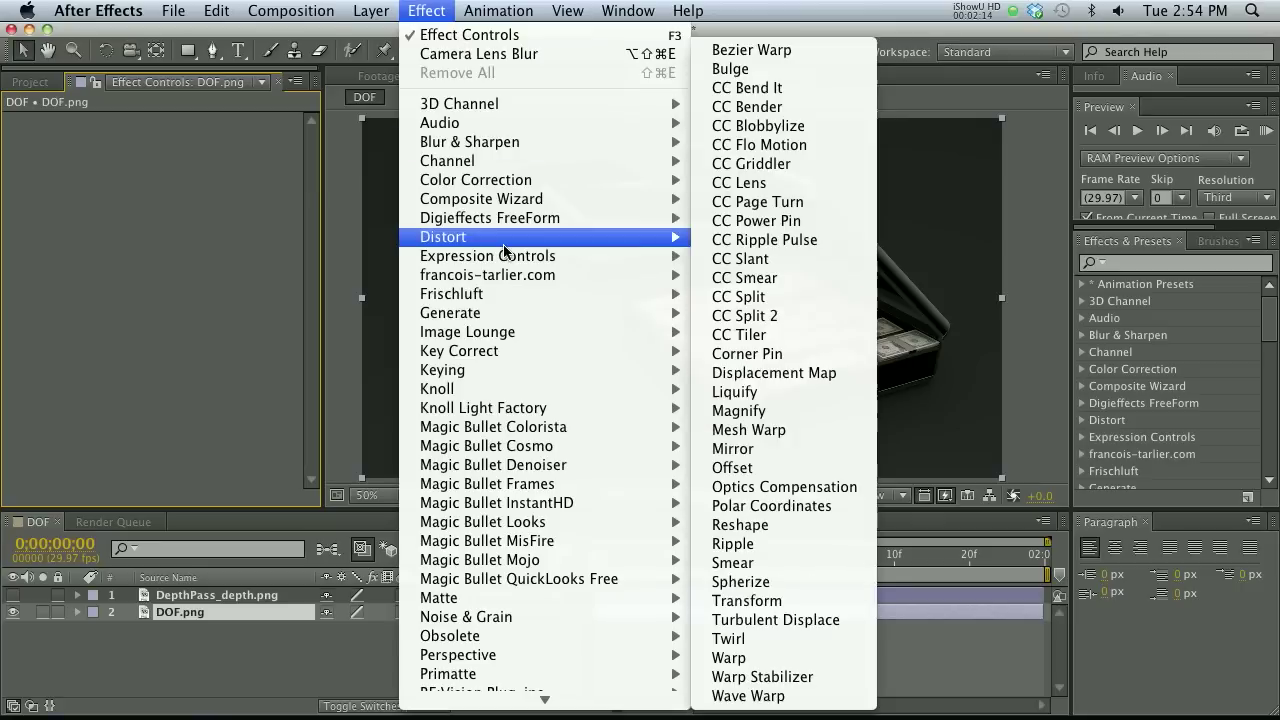
{"action": "mouse_move", "coordinate": [490, 294]}
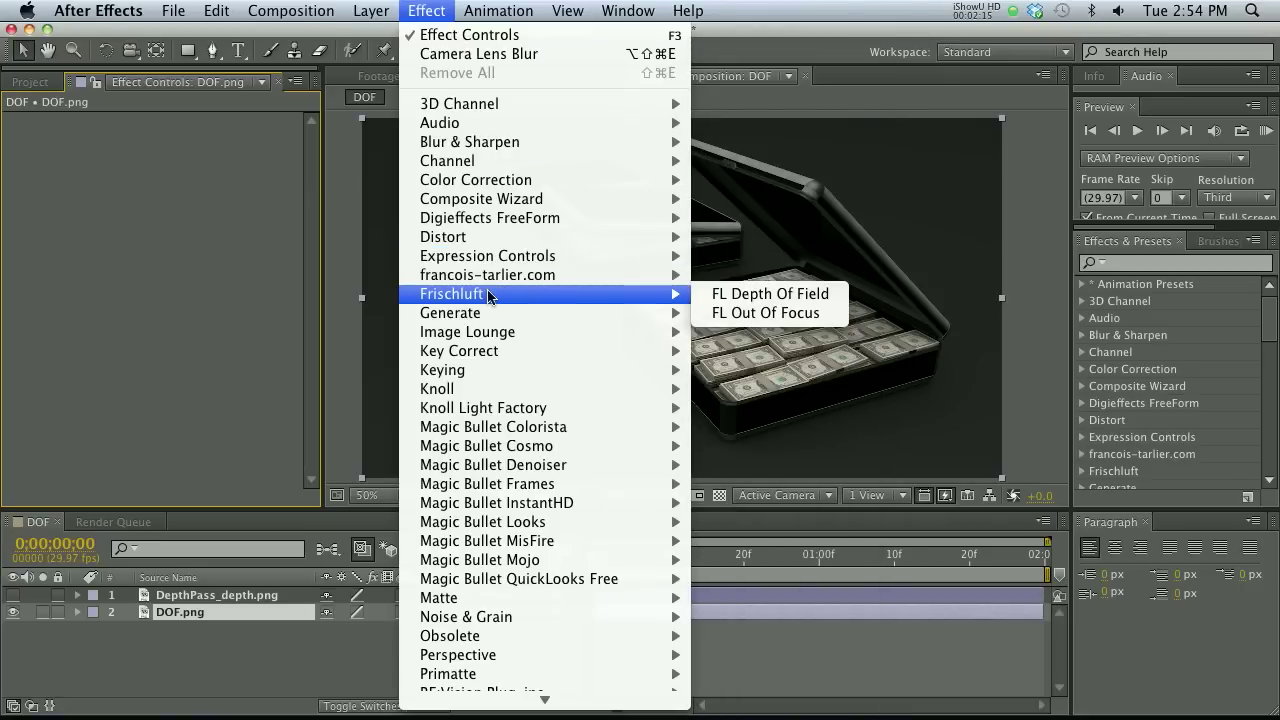
{"action": "left_click", "coordinate": [777, 302]}
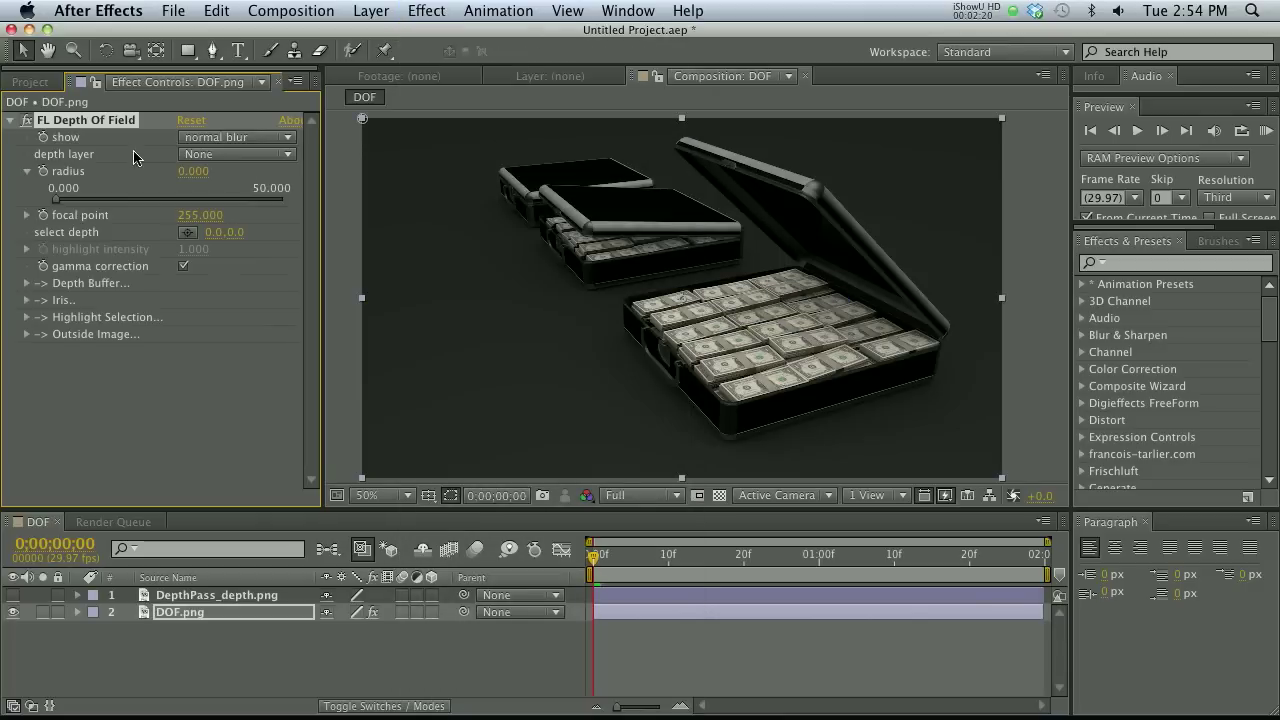
{"action": "left_click", "coordinate": [191, 140]}
{"action": "left_click", "coordinate": [215, 180]}
{"action": "left_click", "coordinate": [225, 156]}
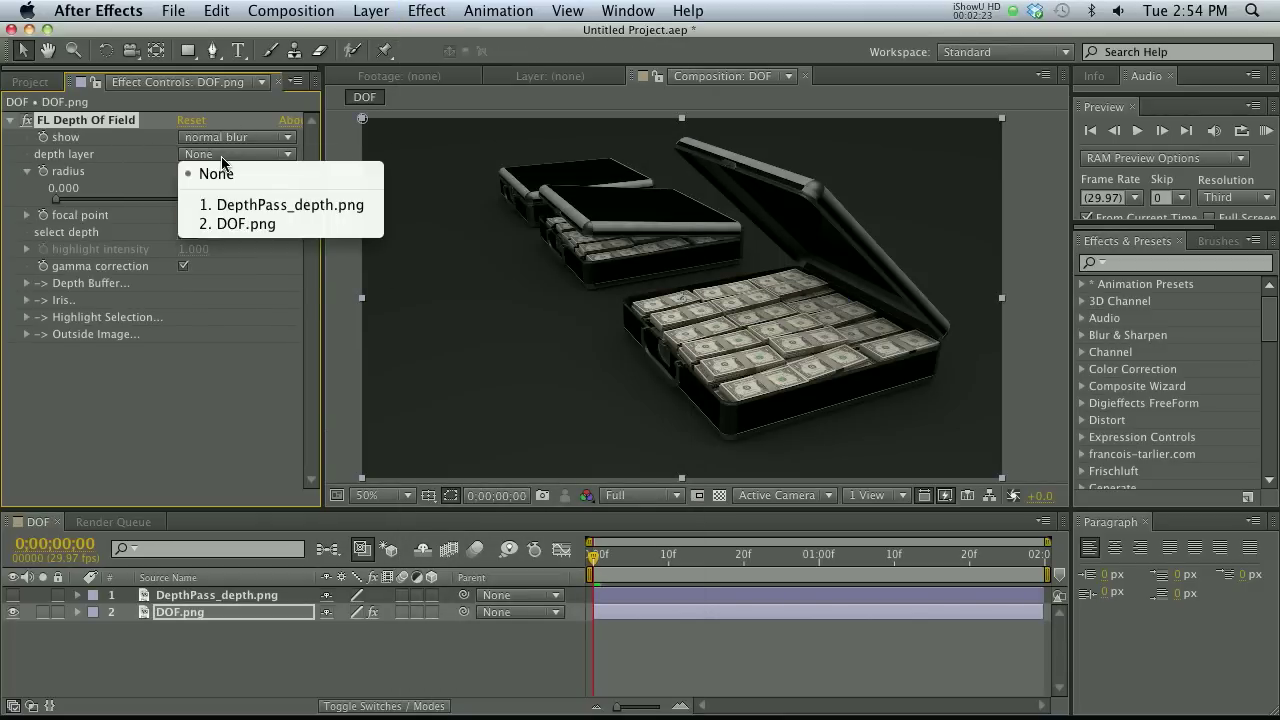
{"action": "left_click", "coordinate": [244, 209]}
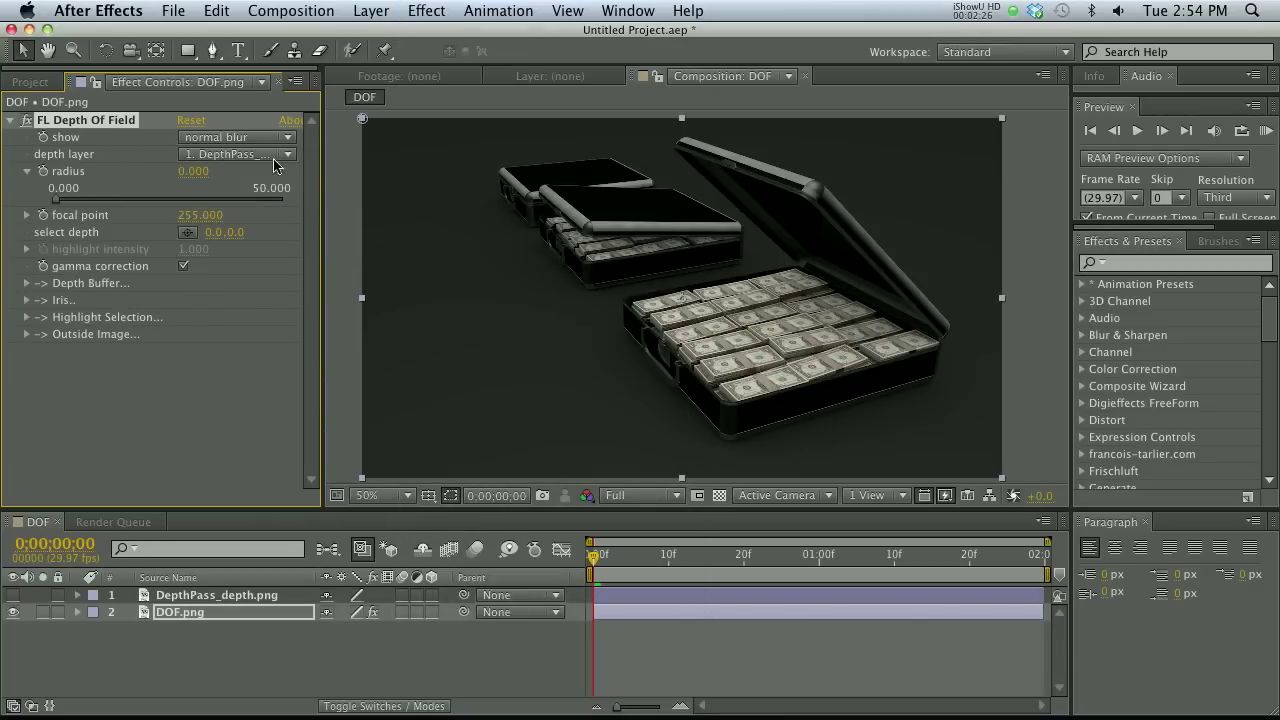
{"action": "left_click_drag", "start_coordinate": [192, 171], "coordinate": [368, 191]}
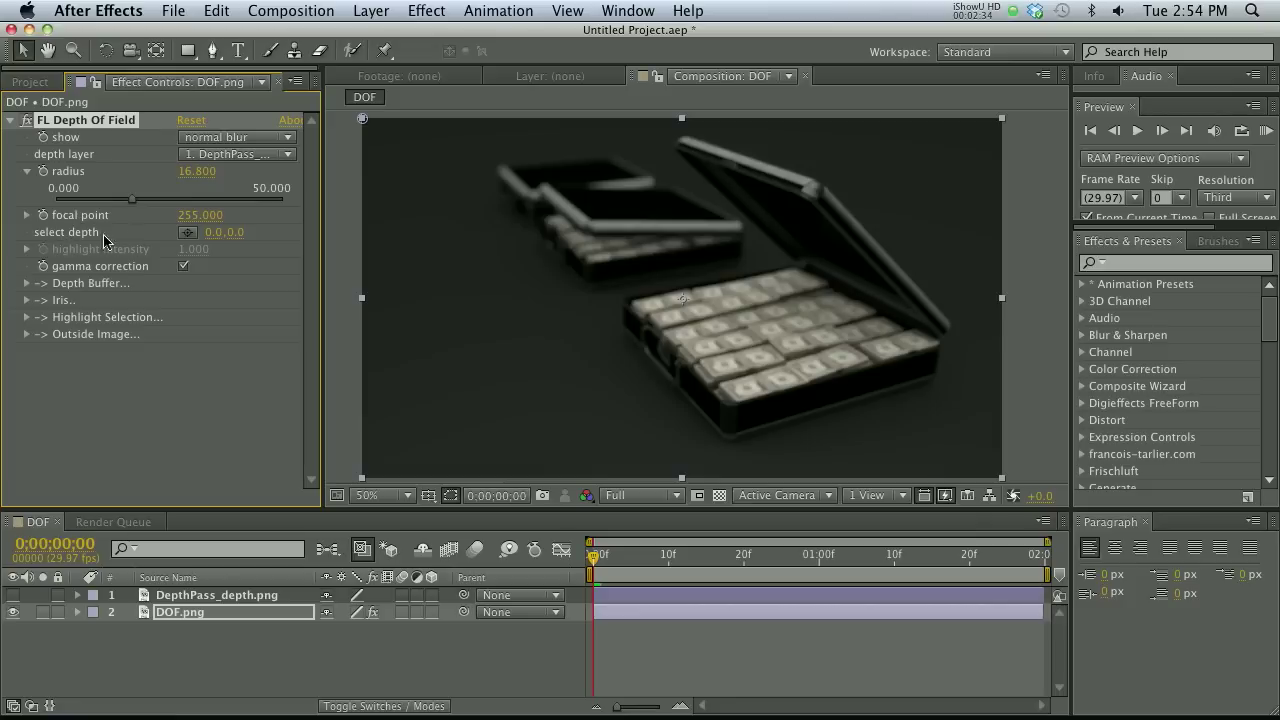
Step: Pick the focus depth on the front briefcase, set radius to 17, and expand the Iris settings
{"action": "left_click", "coordinate": [188, 236]}
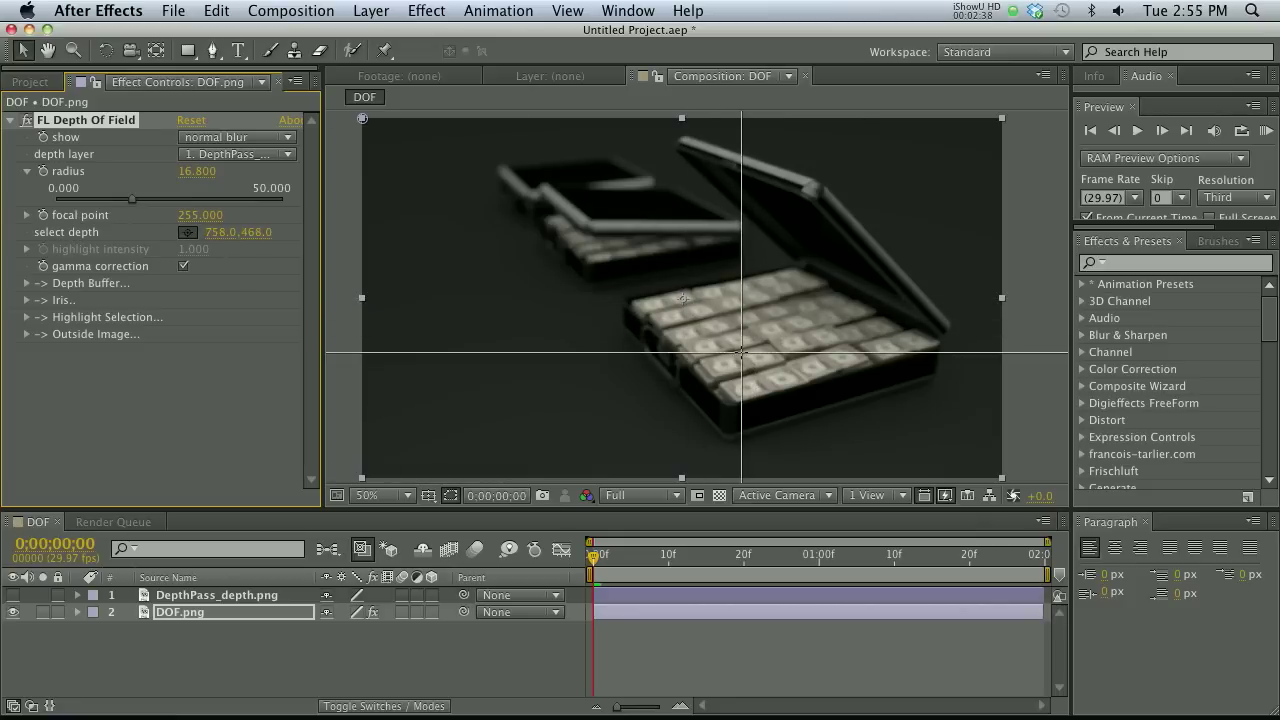
{"action": "left_click", "coordinate": [719, 341]}
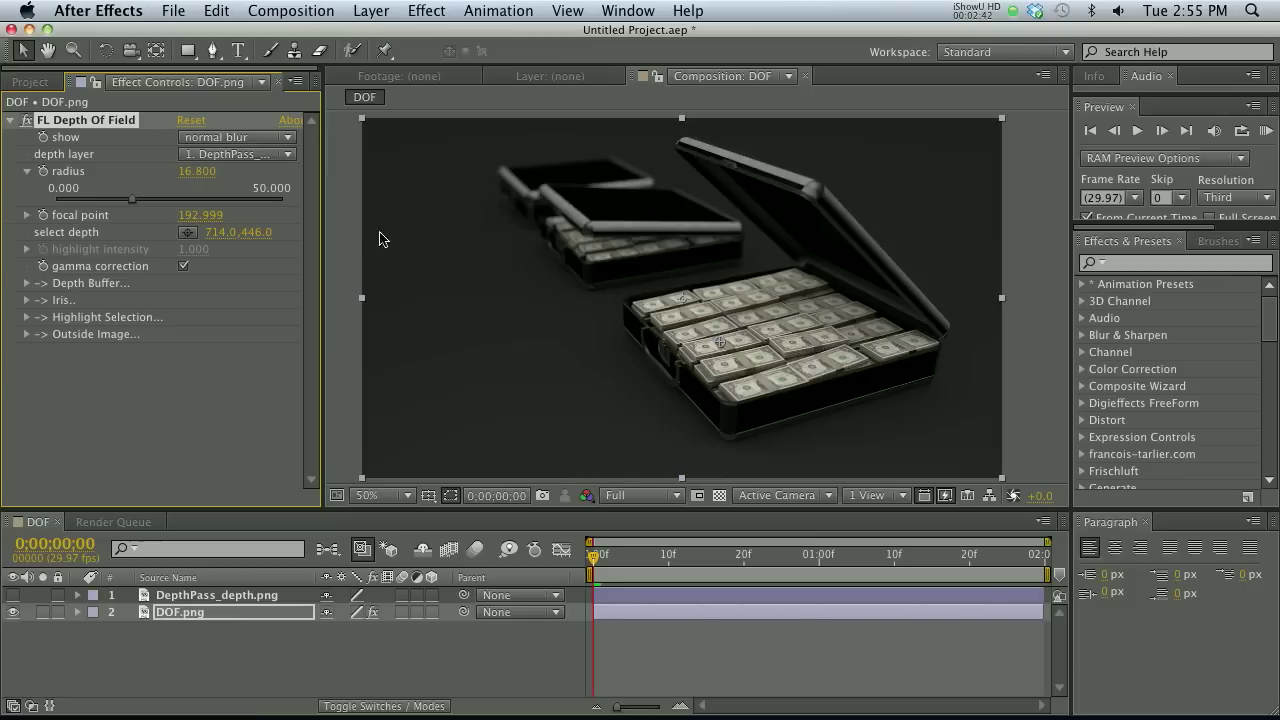
{"action": "left_click_drag", "start_coordinate": [199, 171], "coordinate": [200, 171]}
{"action": "key", "text": "period"}
{"action": "key", "text": "h"}
{"action": "left_click_drag", "start_coordinate": [631, 254], "coordinate": [815, 337]}
{"action": "key", "text": "v"}
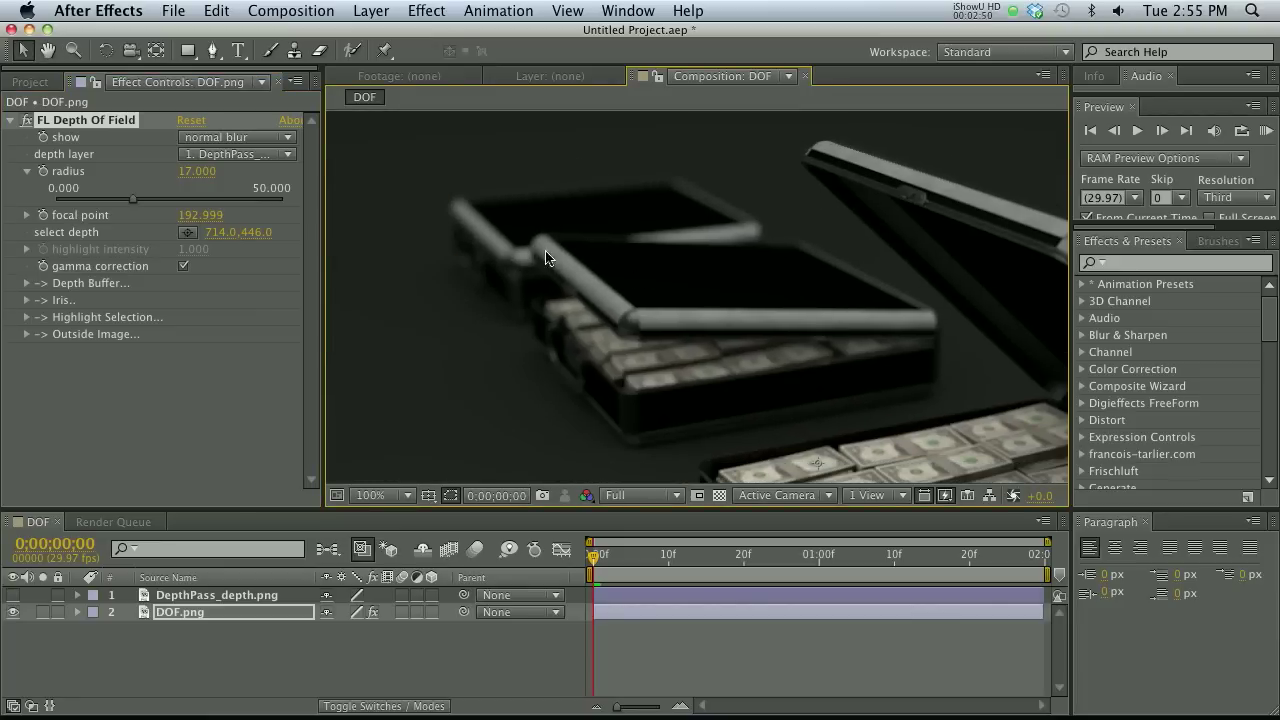
{"action": "left_click", "coordinate": [26, 300]}
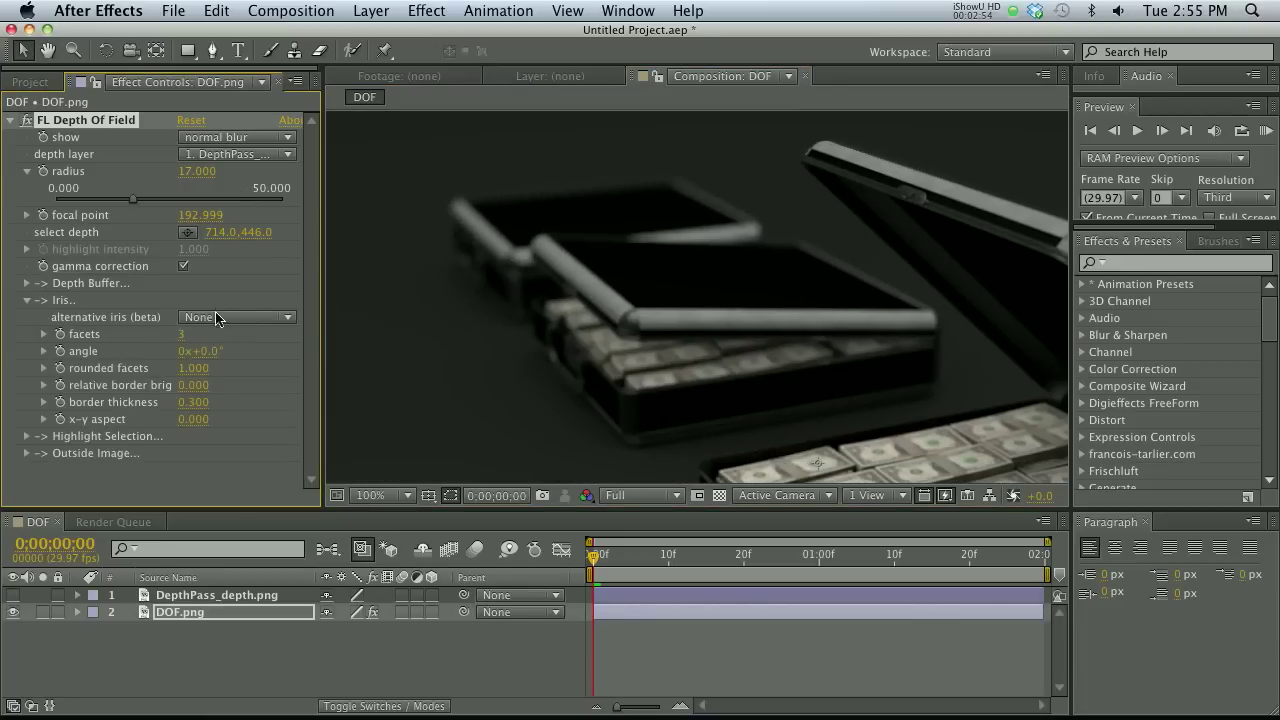
{"action": "left_click", "coordinate": [214, 139]}
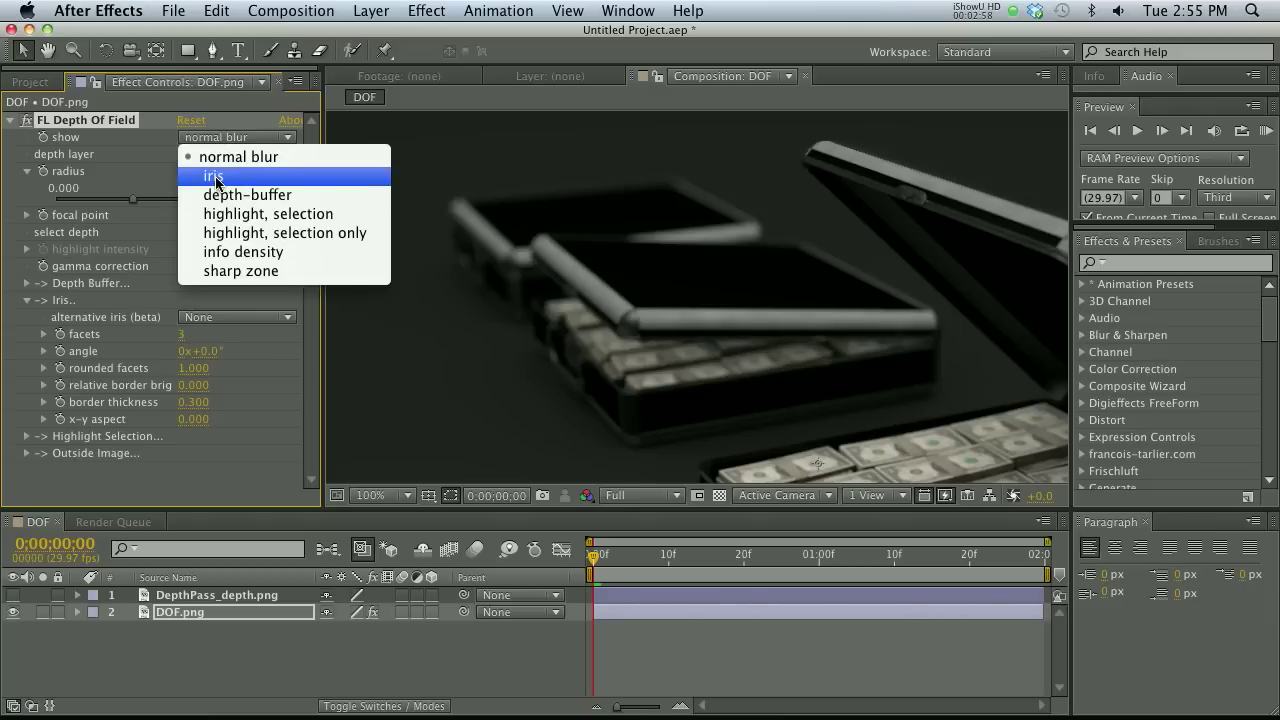
Step: Preview the iris and make it a hexagon with 6 facets and 0 rounded facets
{"action": "left_click", "coordinate": [215, 182]}
{"action": "scroll", "coordinate": [700, 266], "scroll_direction": "down", "scroll_amount": 2}
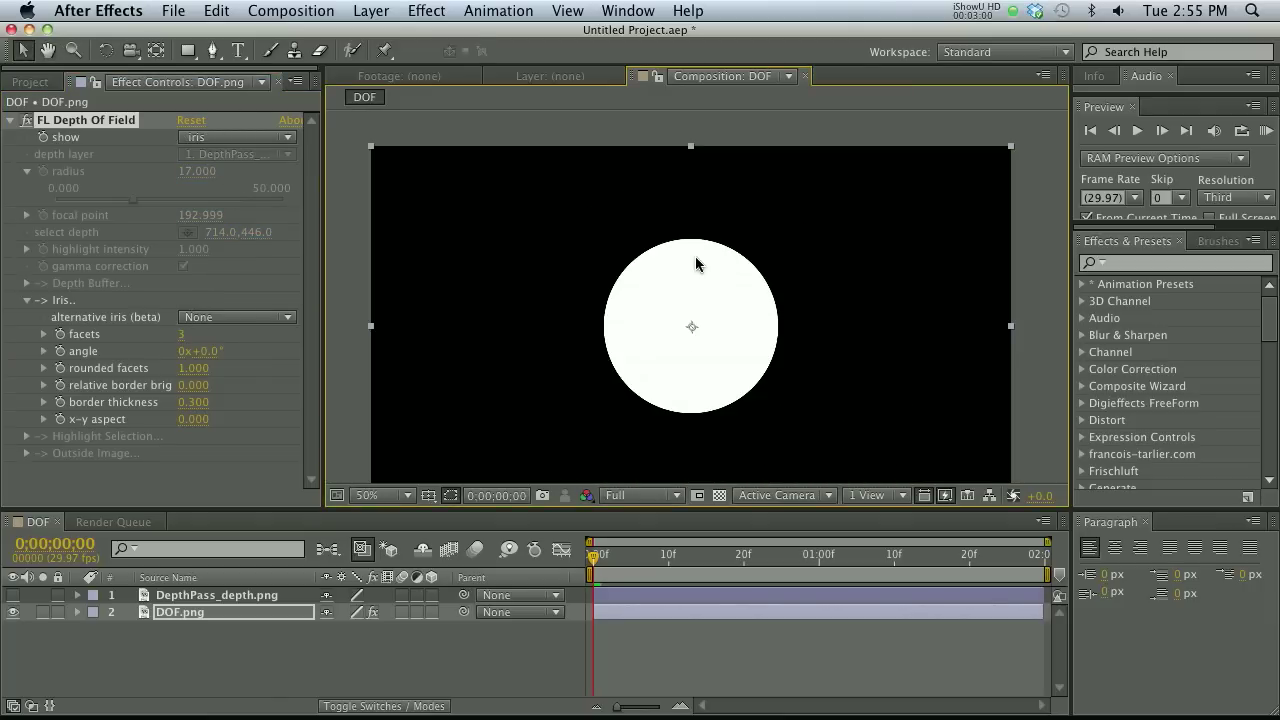
{"action": "left_click", "coordinate": [183, 335]}
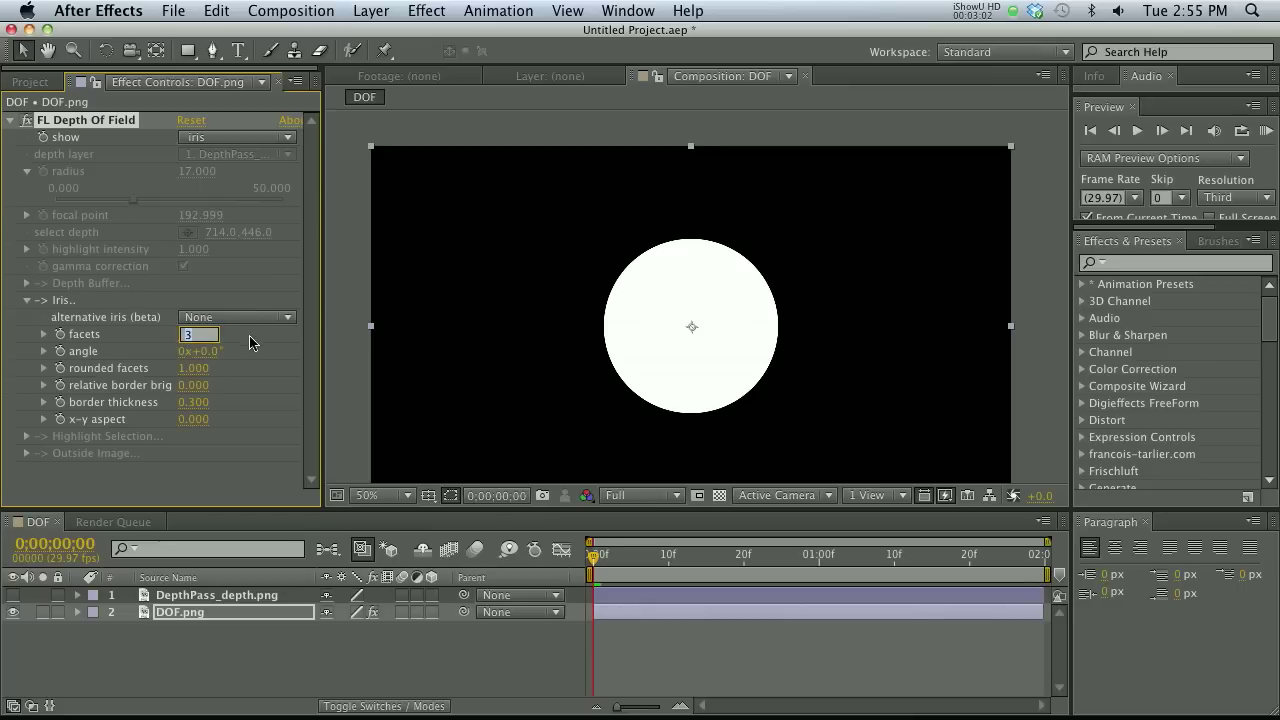
{"action": "key", "text": "Return"}
{"action": "left_click_drag", "start_coordinate": [190, 368], "coordinate": [85, 369]}
{"action": "left_click_drag", "start_coordinate": [184, 334], "coordinate": [184, 334]}
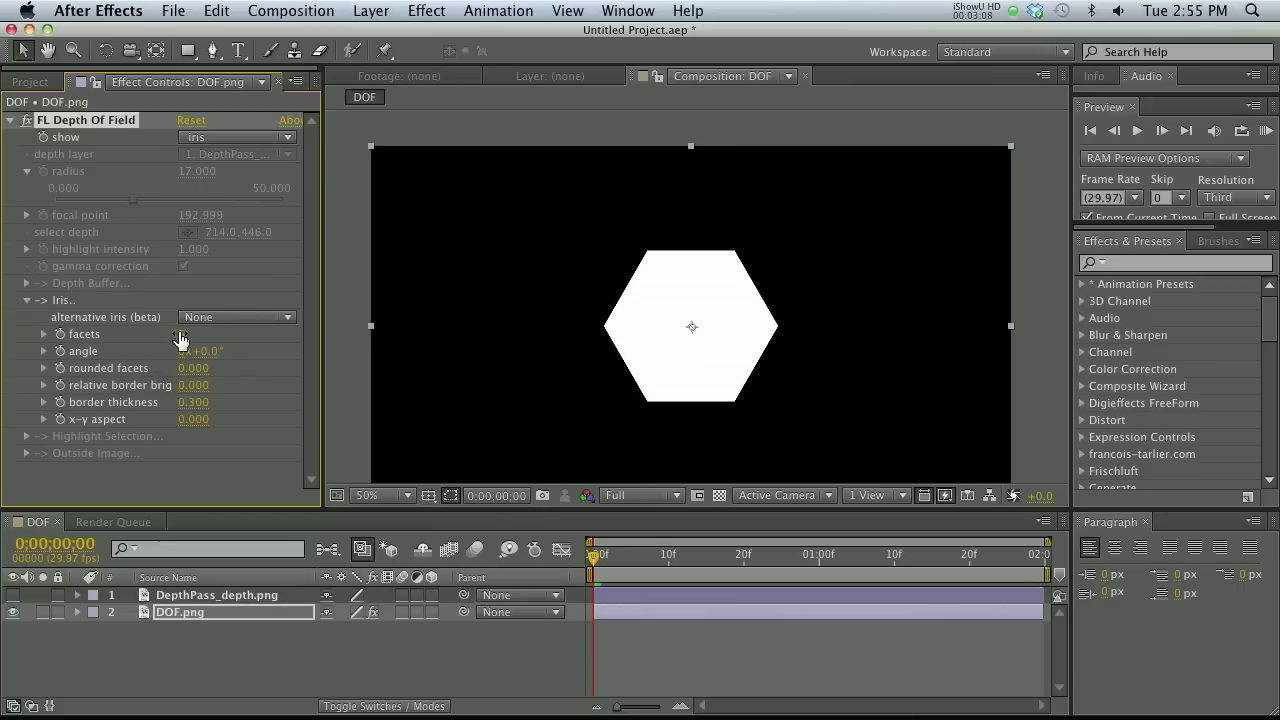
Step: Return the display to normal blur and raise the radius to 20.6
{"action": "left_click", "coordinate": [248, 138]}
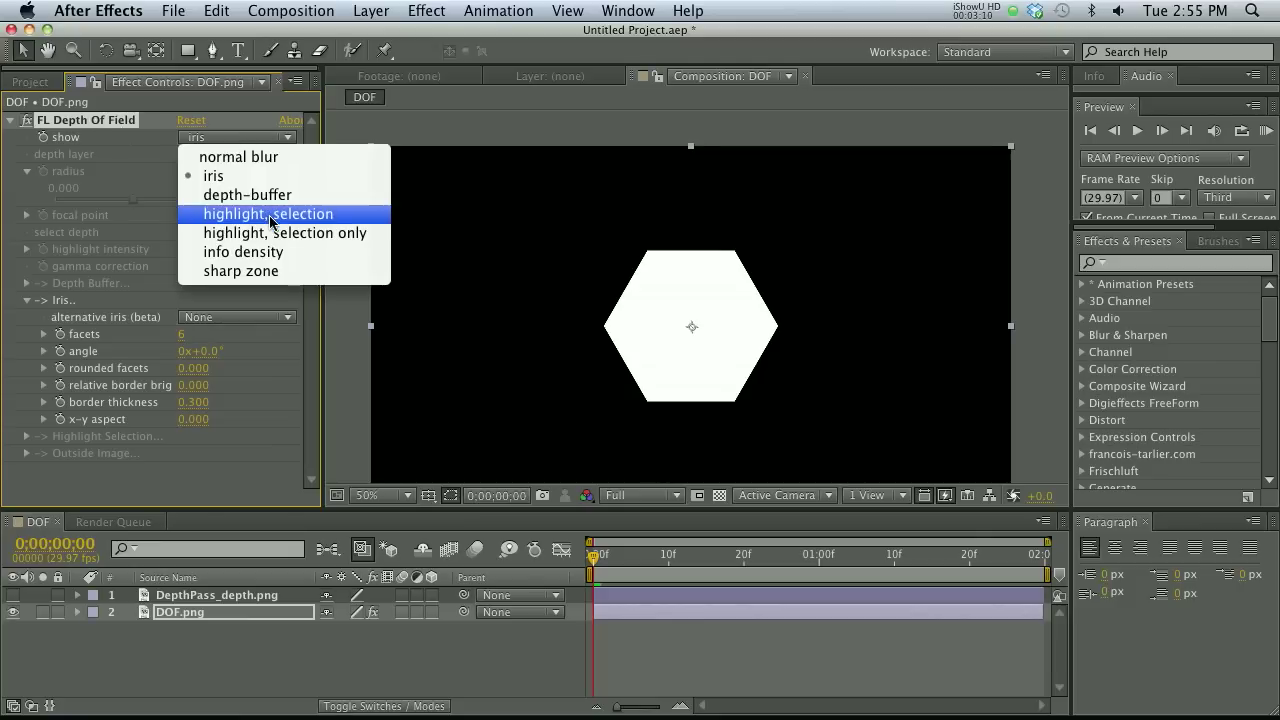
{"action": "left_click", "coordinate": [235, 157]}
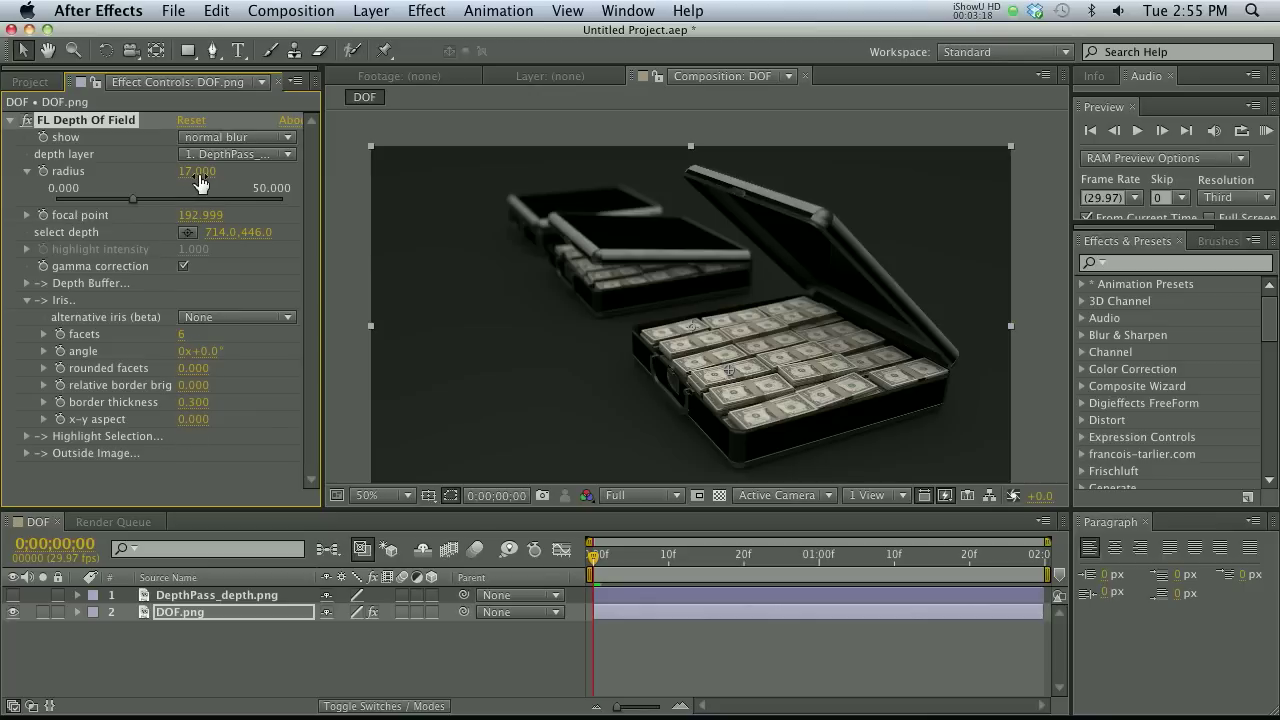
{"action": "left_click_drag", "start_coordinate": [202, 172], "coordinate": [213, 171]}
Step: Expand Highlight Selection and turn on its enable checkbox
{"action": "left_click", "coordinate": [207, 137]}
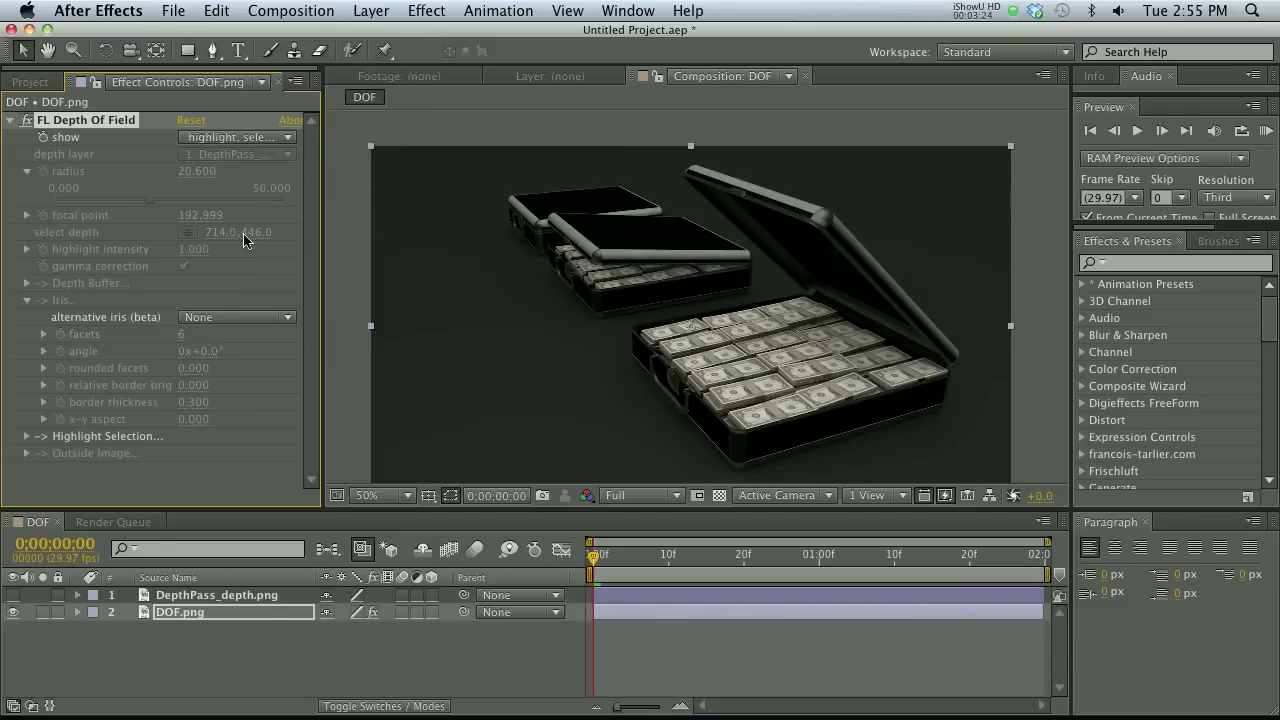
{"action": "left_click", "coordinate": [26, 436]}
{"action": "scroll", "coordinate": [27, 444], "scroll_direction": "down", "scroll_amount": 1}
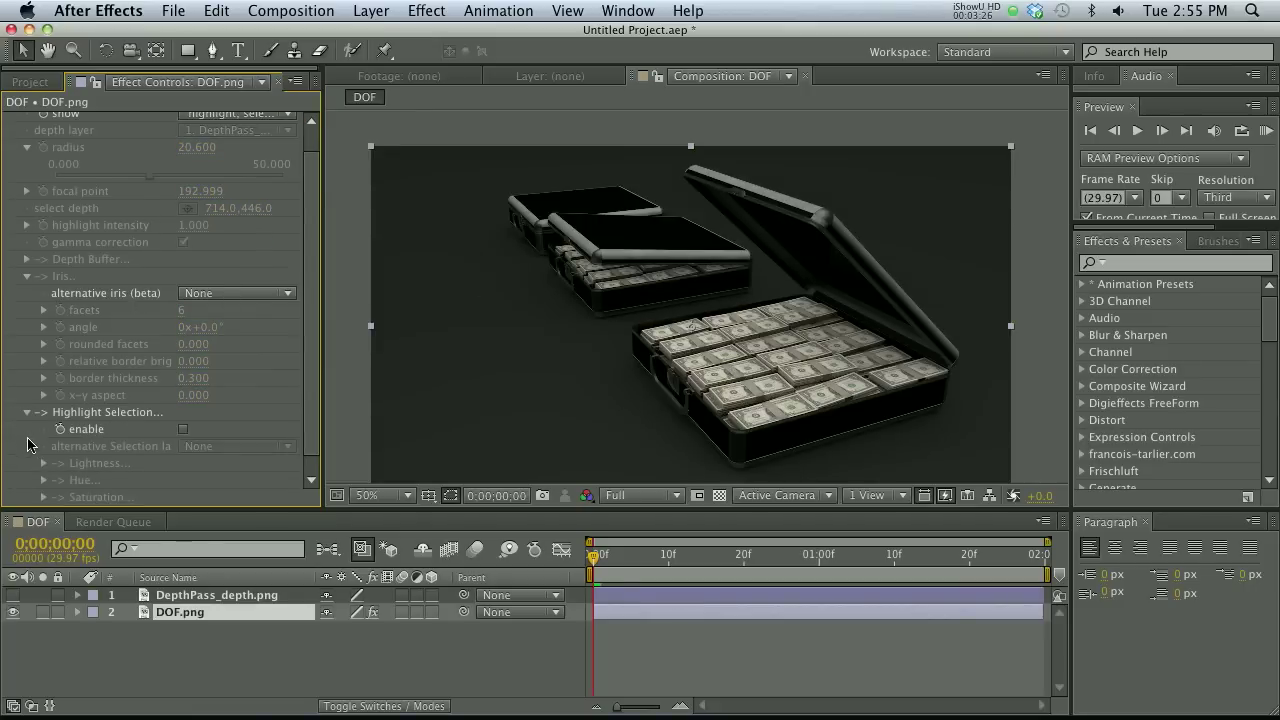
{"action": "left_click", "coordinate": [184, 430]}
{"action": "scroll", "coordinate": [250, 420], "scroll_direction": "down", "scroll_amount": 1}
{"action": "key", "text": "h"}
{"action": "left_click_drag", "start_coordinate": [763, 391], "coordinate": [751, 366]}
{"action": "key", "text": "v"}
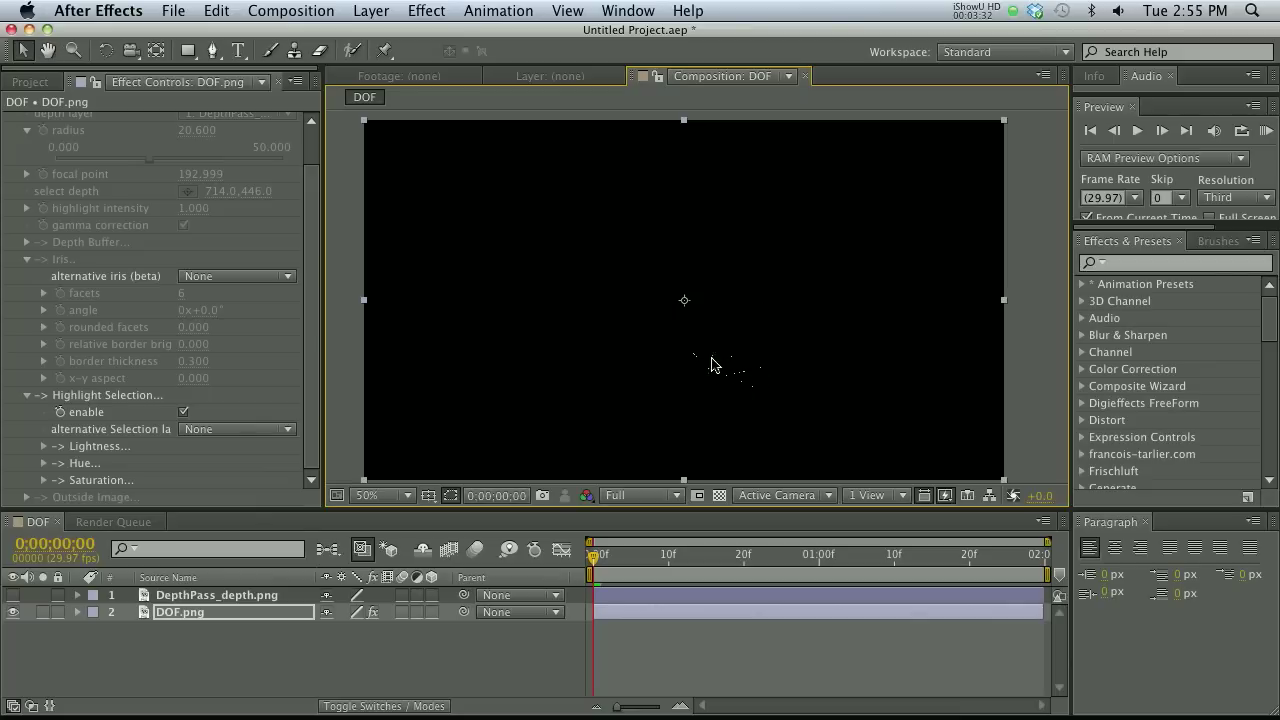
Step: Lower the Lightness start to 128 and switch the display back to normal blur
{"action": "left_click", "coordinate": [43, 446]}
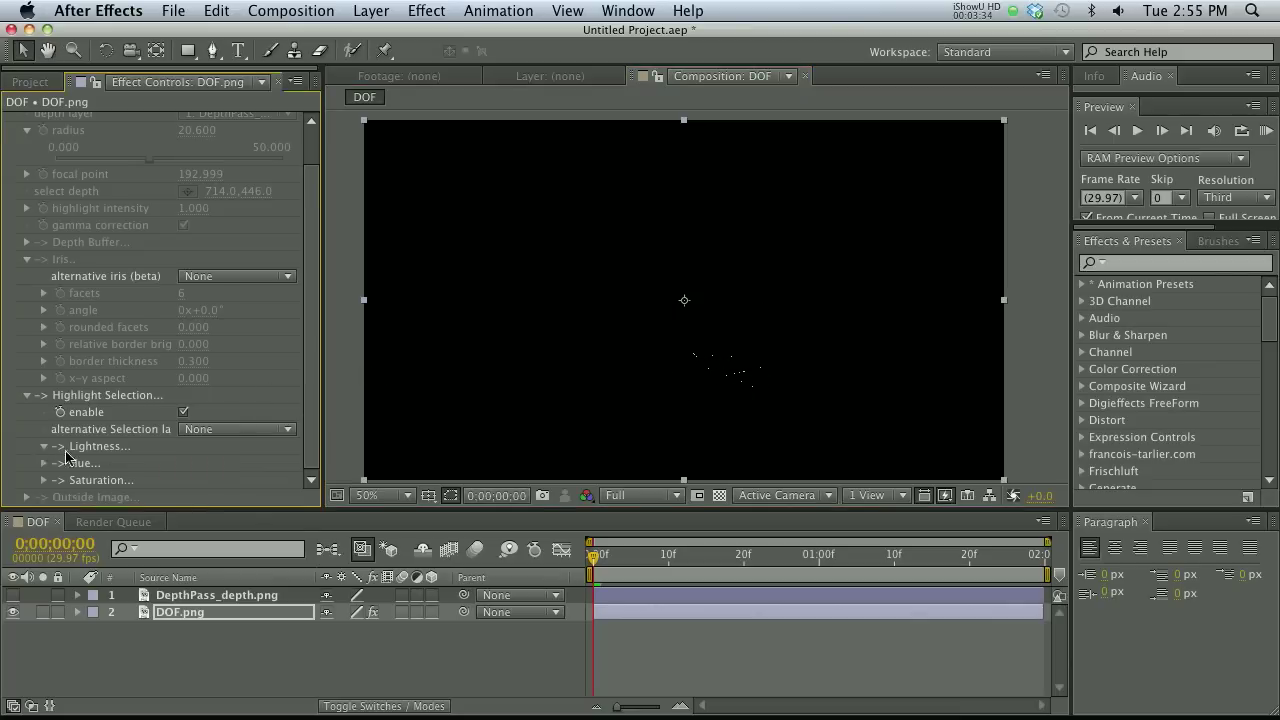
{"action": "scroll", "coordinate": [200, 443], "scroll_direction": "down", "scroll_amount": 1}
{"action": "left_click_drag", "start_coordinate": [195, 426], "coordinate": [198, 427]}
{"action": "scroll", "coordinate": [30, 357], "scroll_direction": "up", "scroll_amount": 2}
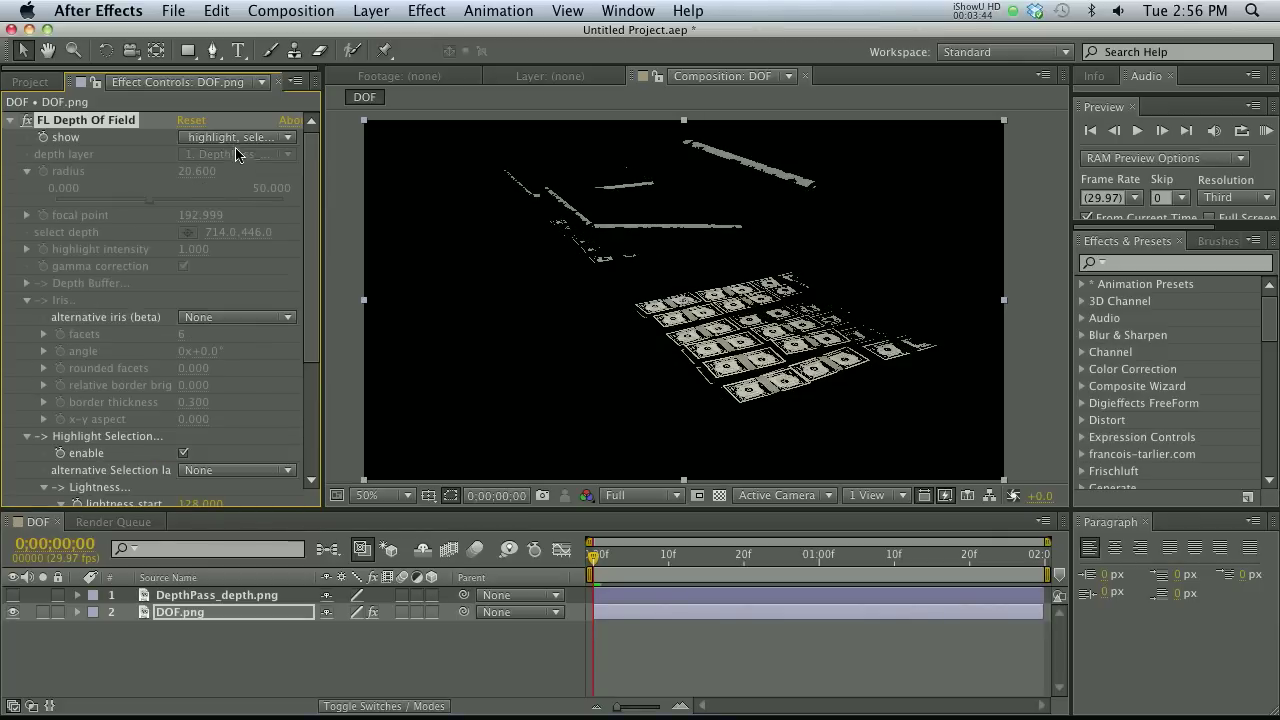
{"action": "left_click", "coordinate": [237, 137]}
{"action": "left_click", "coordinate": [133, 272]}
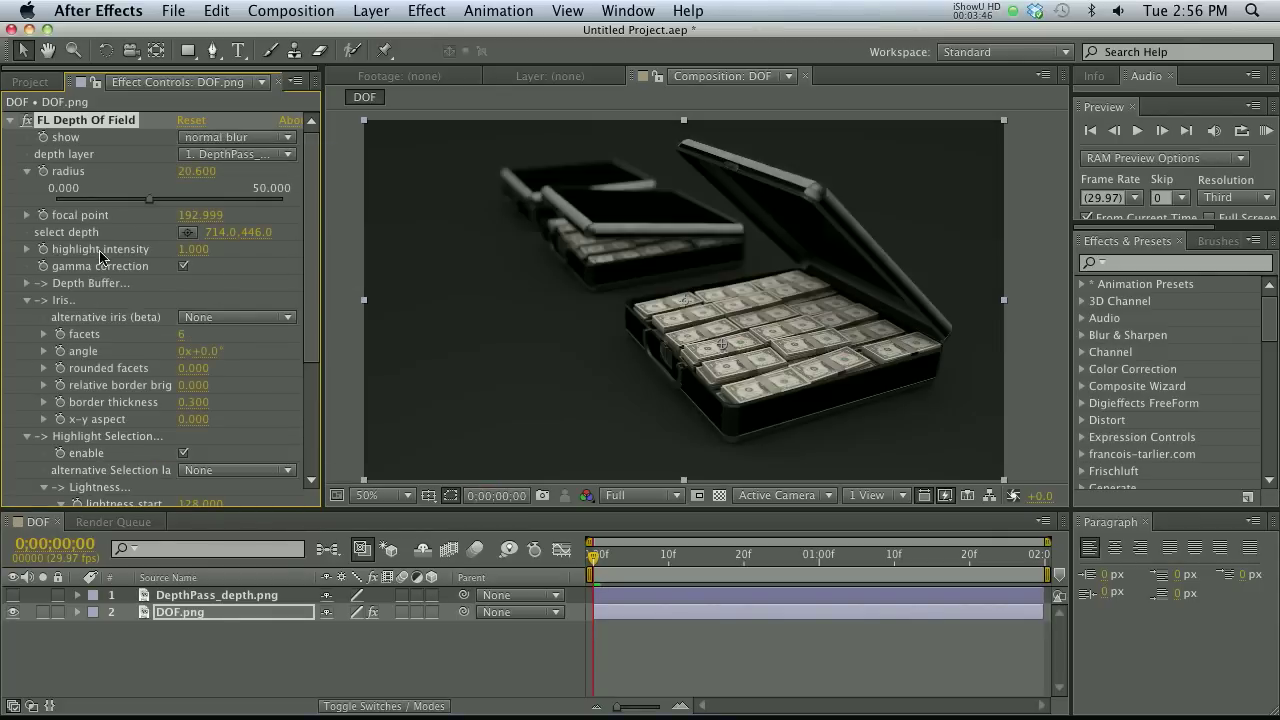
Step: Raise the highlight intensity to 2.34 so the bright bills bloom
{"action": "left_click_drag", "start_coordinate": [190, 250], "coordinate": [208, 249]}
{"action": "left_click_drag", "start_coordinate": [316, 253], "coordinate": [704, 199]}
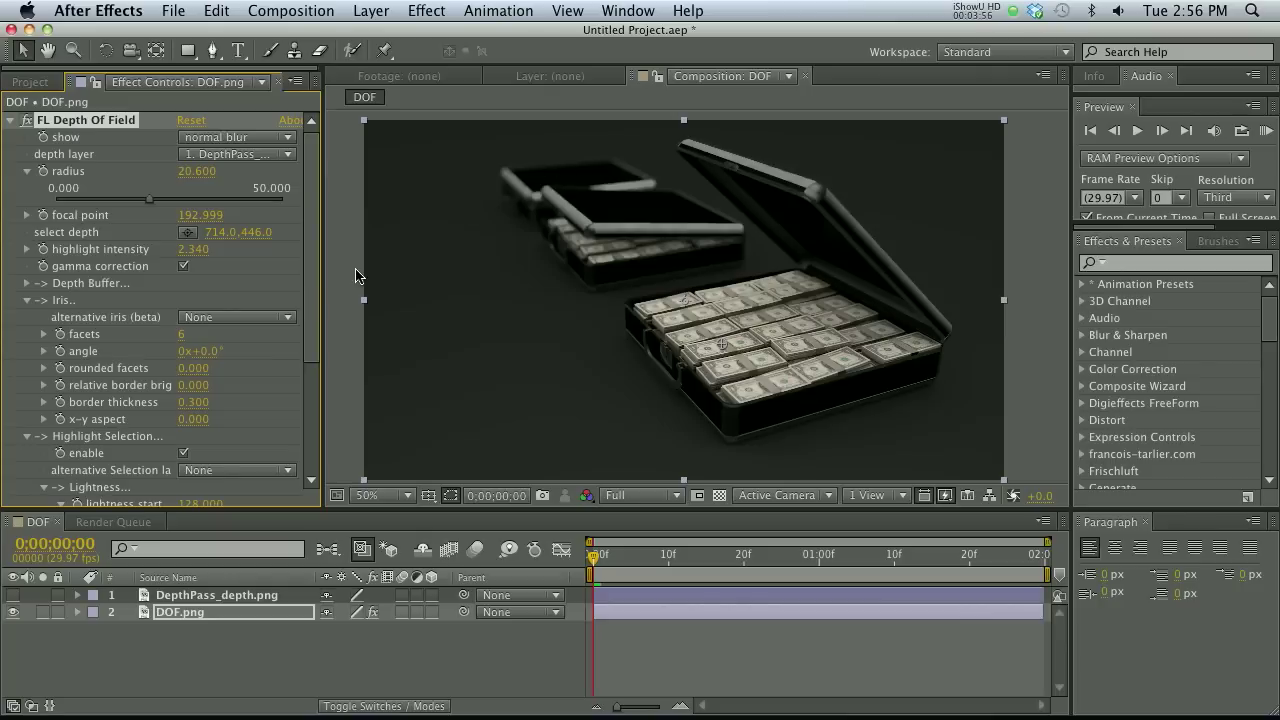
{"action": "left_click_drag", "start_coordinate": [310, 300], "coordinate": [309, 420]}
{"action": "scroll", "coordinate": [330, 337], "scroll_direction": "up", "scroll_amount": 5}
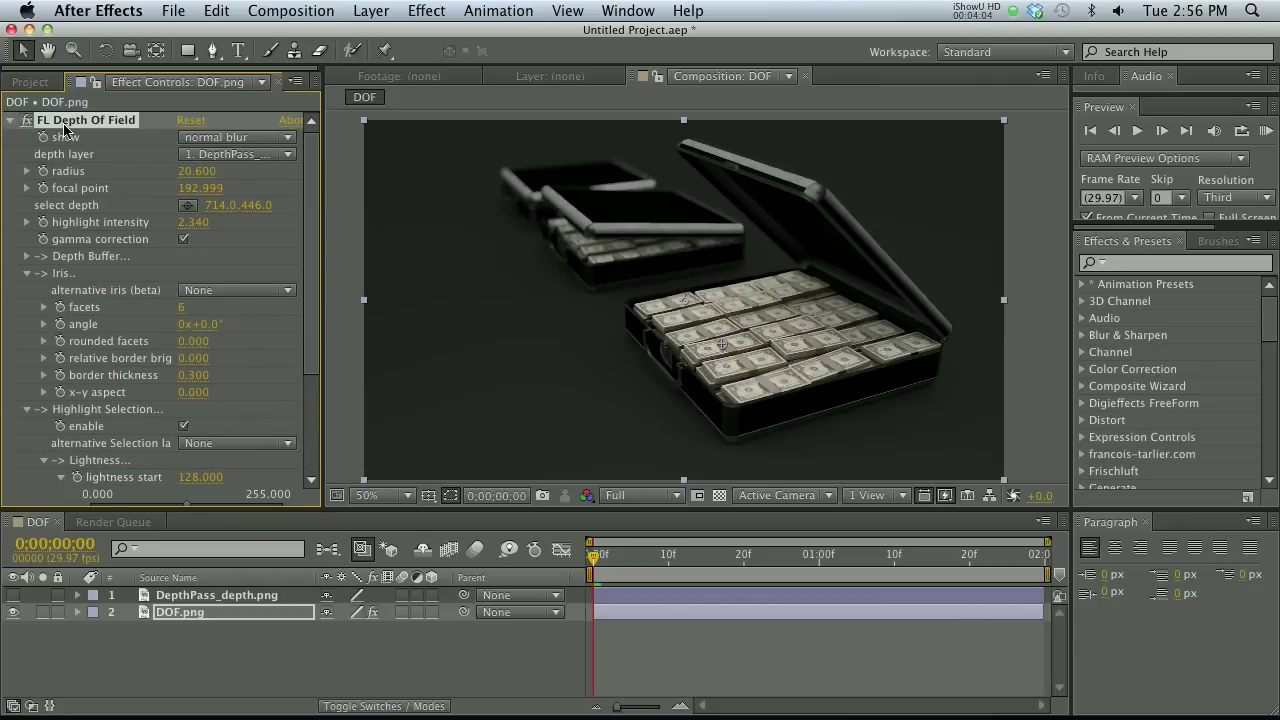
Step: Collapse the Iris and Highlight Selection groups and set the focal point to 196.999
{"action": "left_click", "coordinate": [27, 273]}
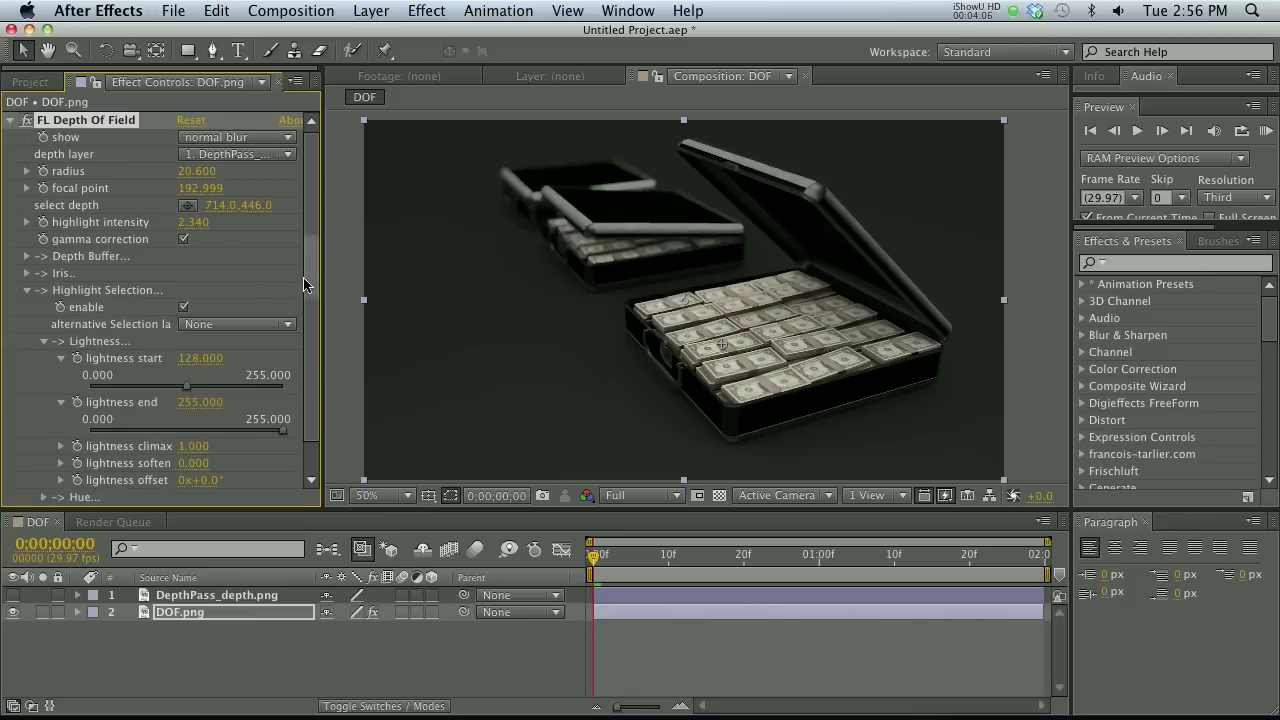
{"action": "left_click", "coordinate": [27, 290]}
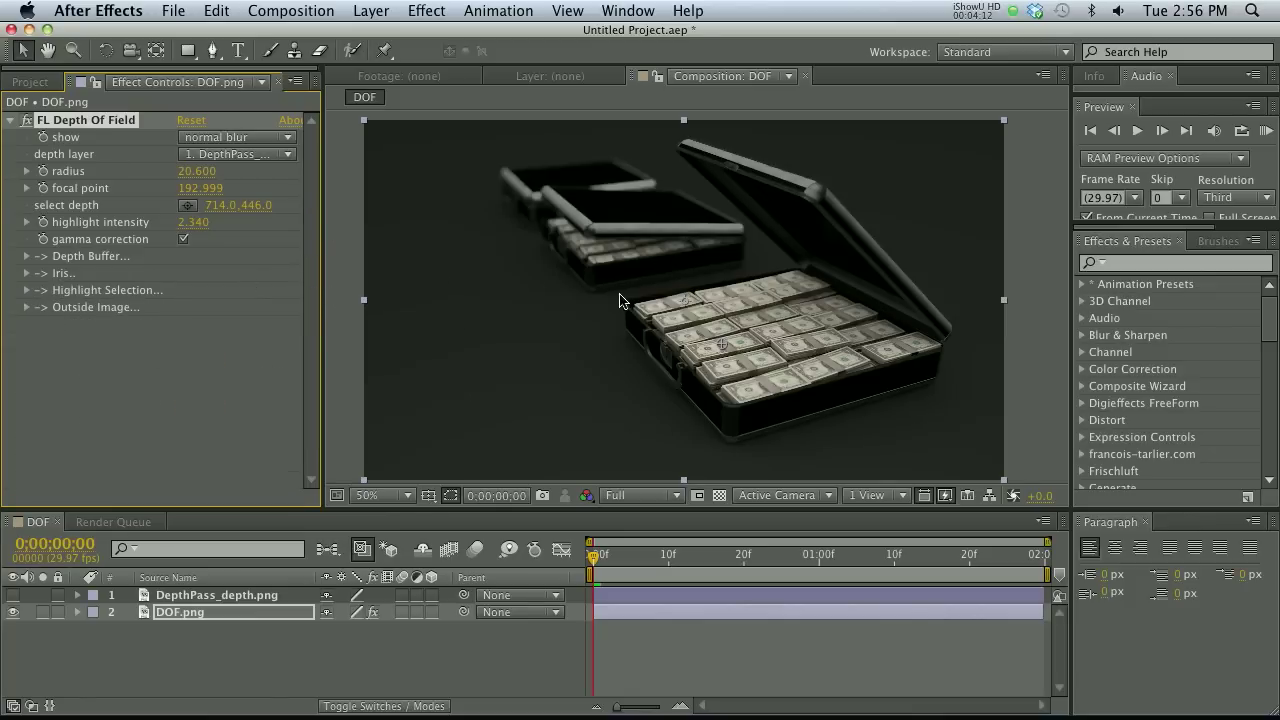
{"action": "left_click", "coordinate": [643, 653]}
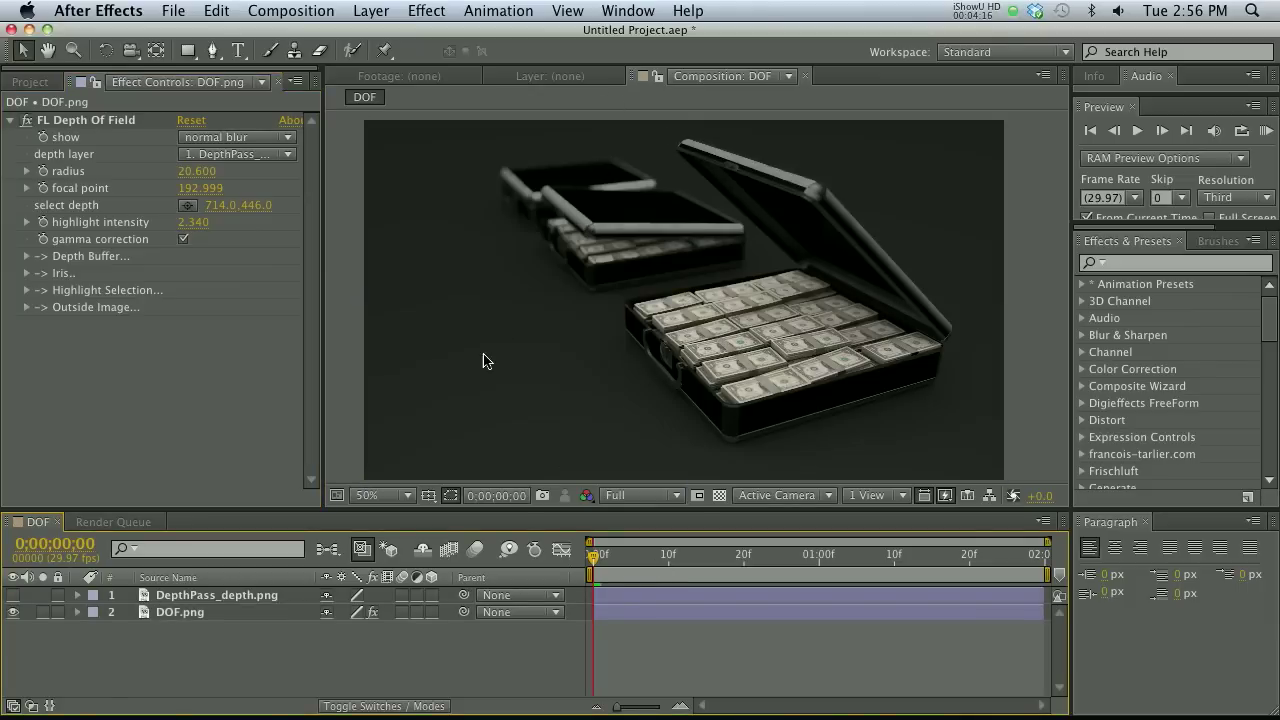
{"action": "mouse_move", "coordinate": [198, 188]}
{"action": "left_mouse_down"}
{"action": "mouse_move", "coordinate": [167, 192]}
{"action": "mouse_move", "coordinate": [210, 195]}
{"action": "left_mouse_up"}
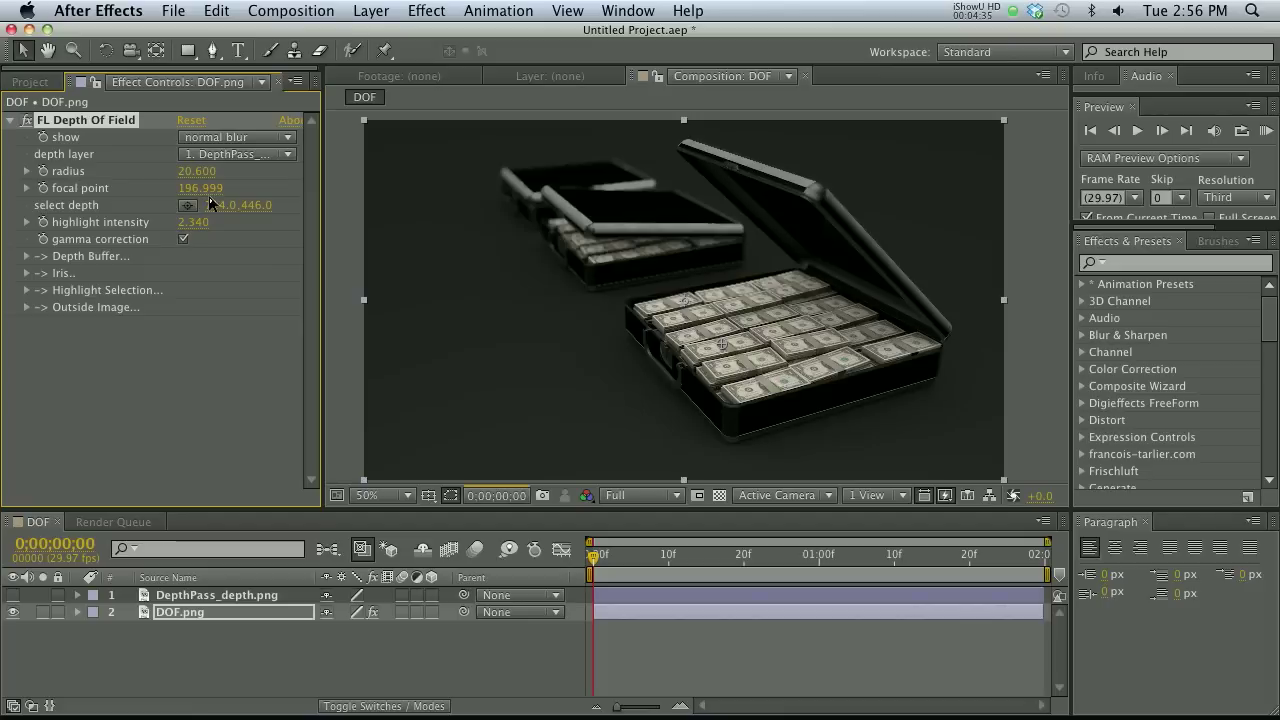
{"action": "left_click", "coordinate": [720, 666]}
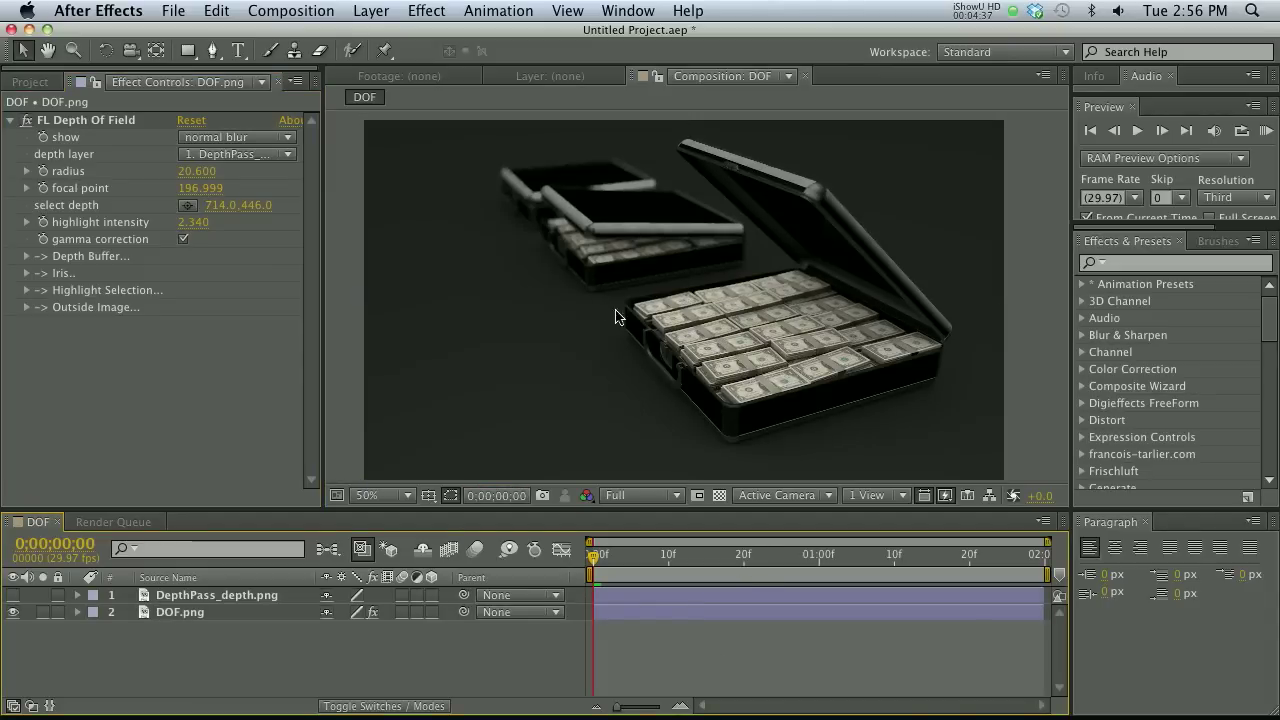